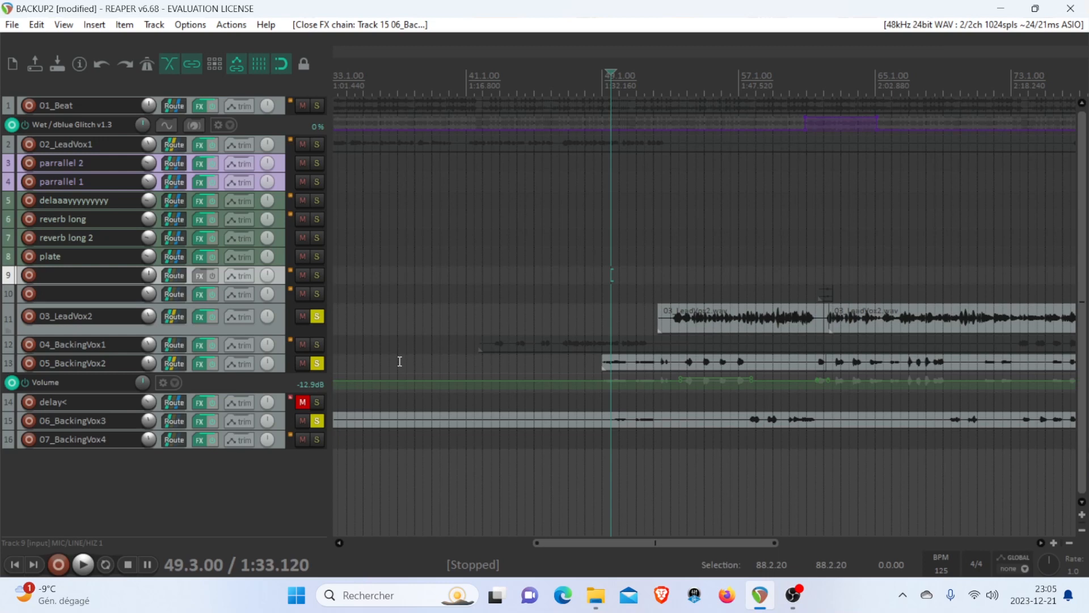
# Place the edit cursor at 53.3.00 and unmute the delay< track.
pyautogui.click(680, 279)
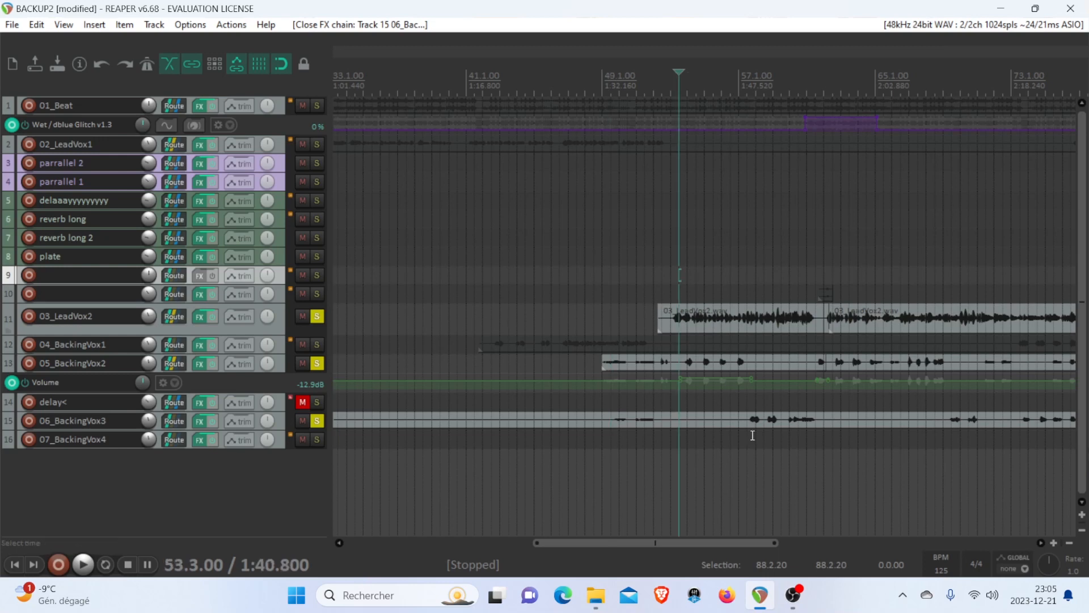
pyautogui.scroll(1, 754, 431)
pyautogui.scroll(1, 760, 430)
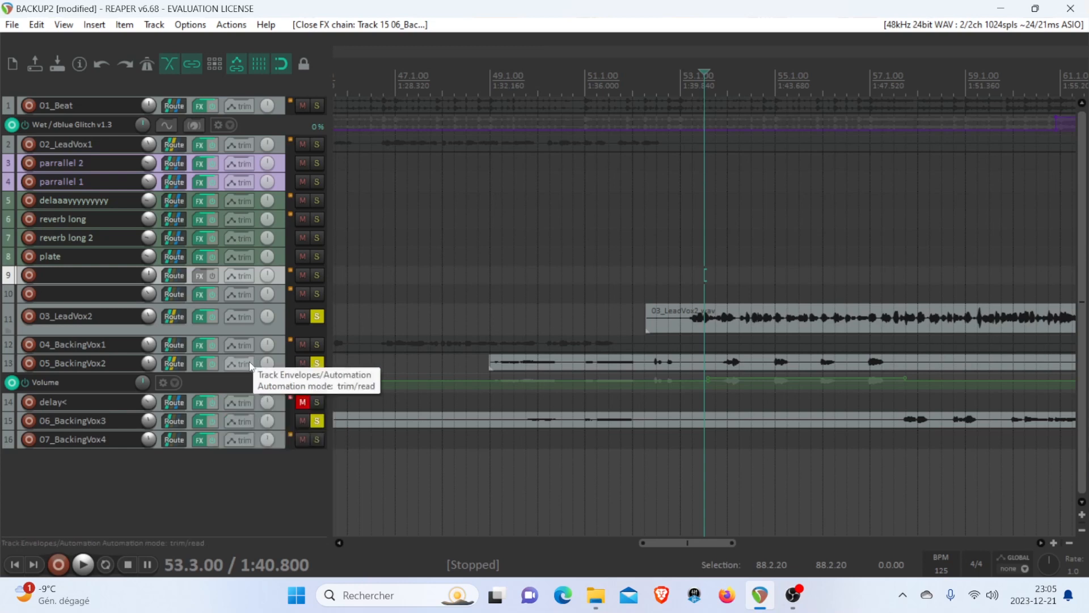
pyautogui.click(303, 402)
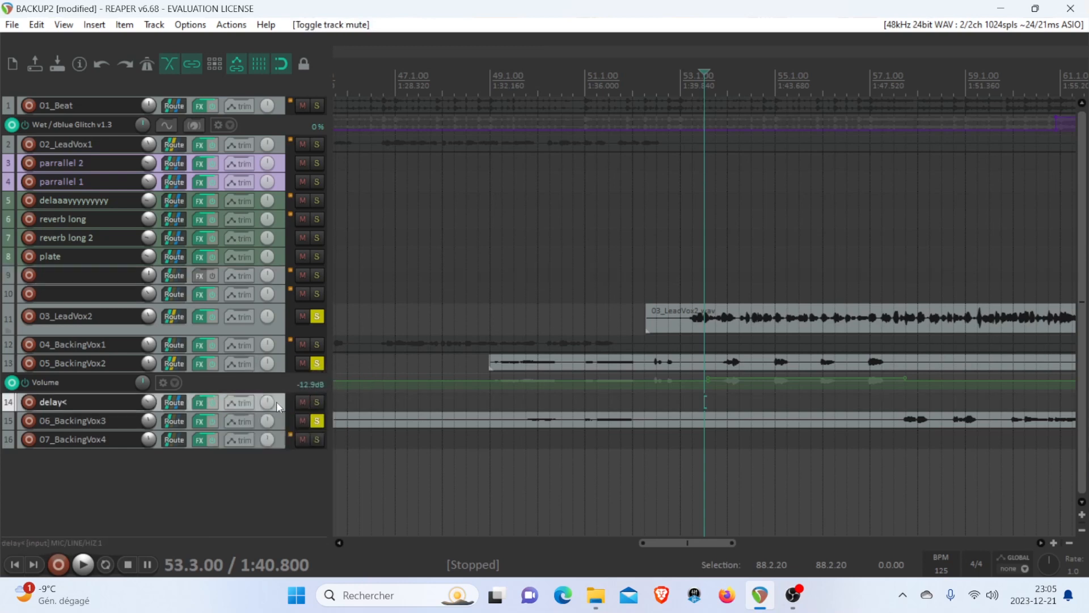
# Examine the delay< track's FX chain, viewing the H-Delay, Ozone 9 Elements and ValhallaVintageVerb settings.
pyautogui.click(206, 406)
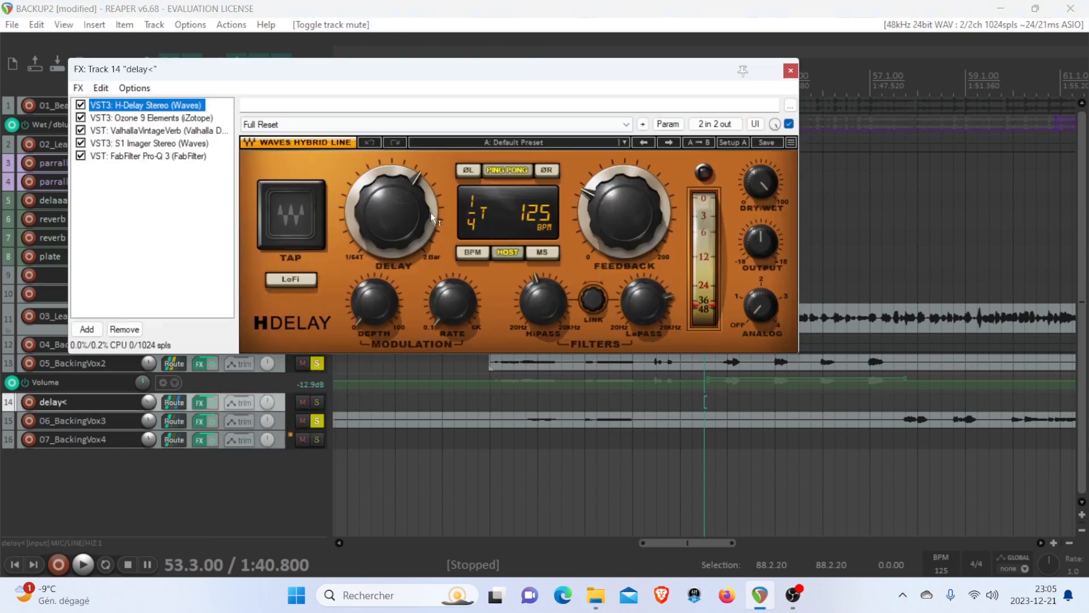
pyautogui.click(170, 118)
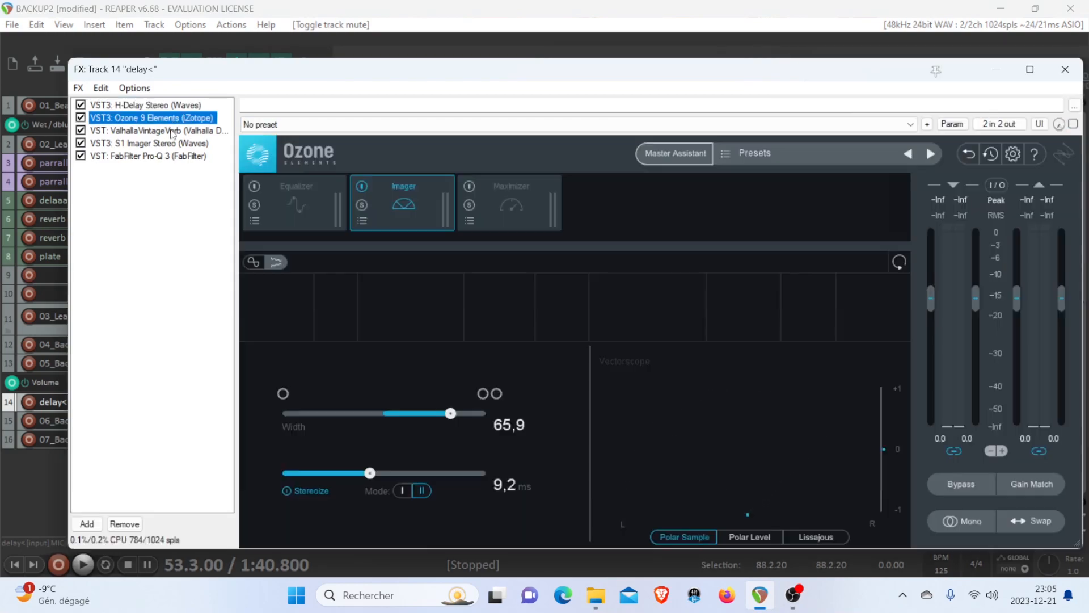
pyautogui.click(174, 131)
pyautogui.press('Escape')
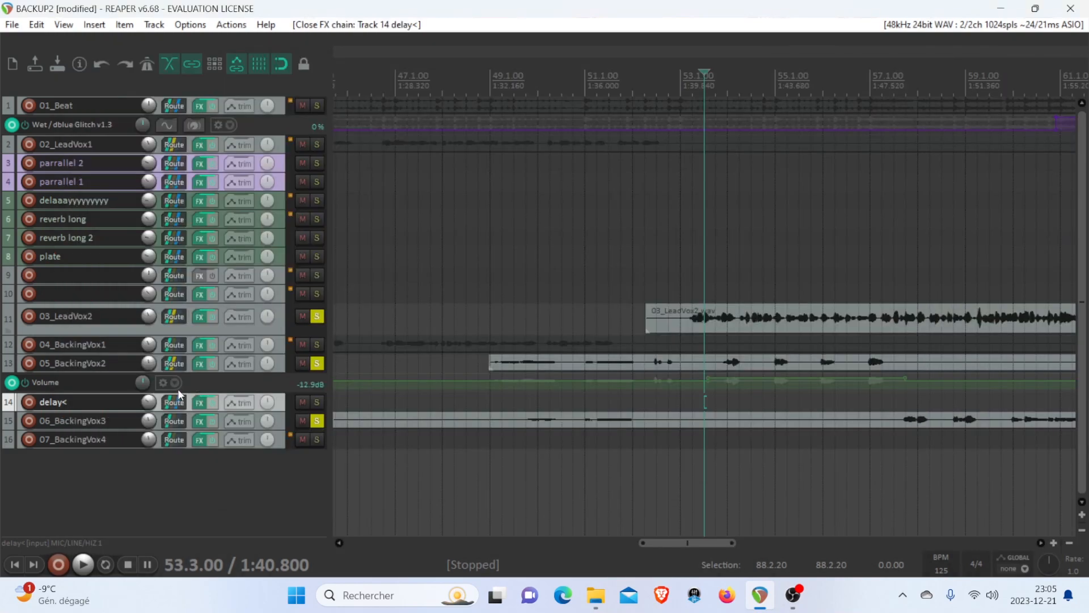
# Listen to the soloed 06_BackingVox3 track from 57.3.00, stopping after a short passage.
pyautogui.scroll(-3, 512, 359)
pyautogui.click(802, 282)
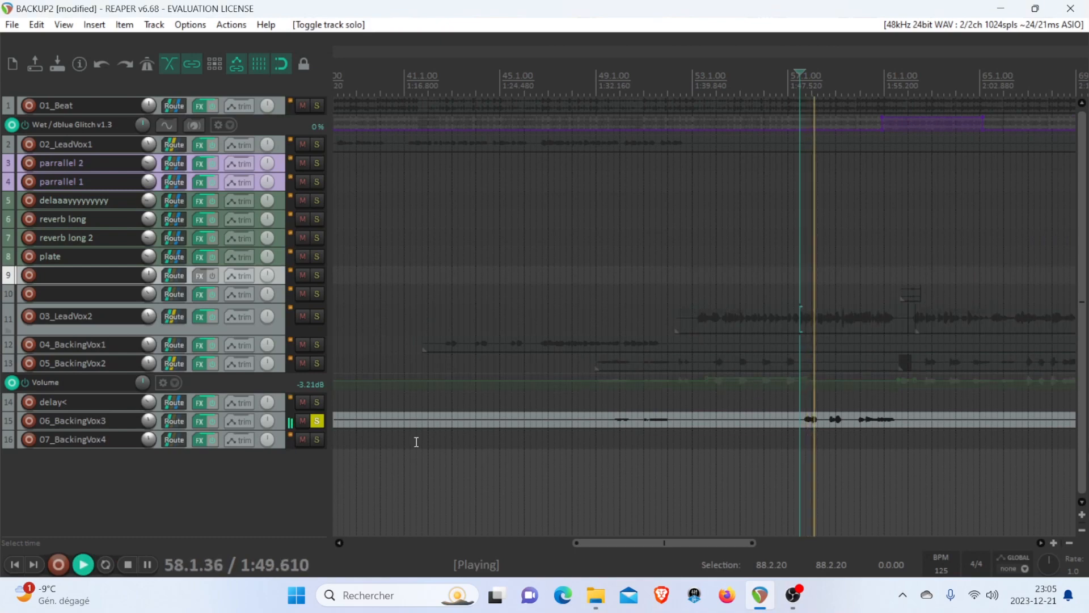
pyautogui.press('space')
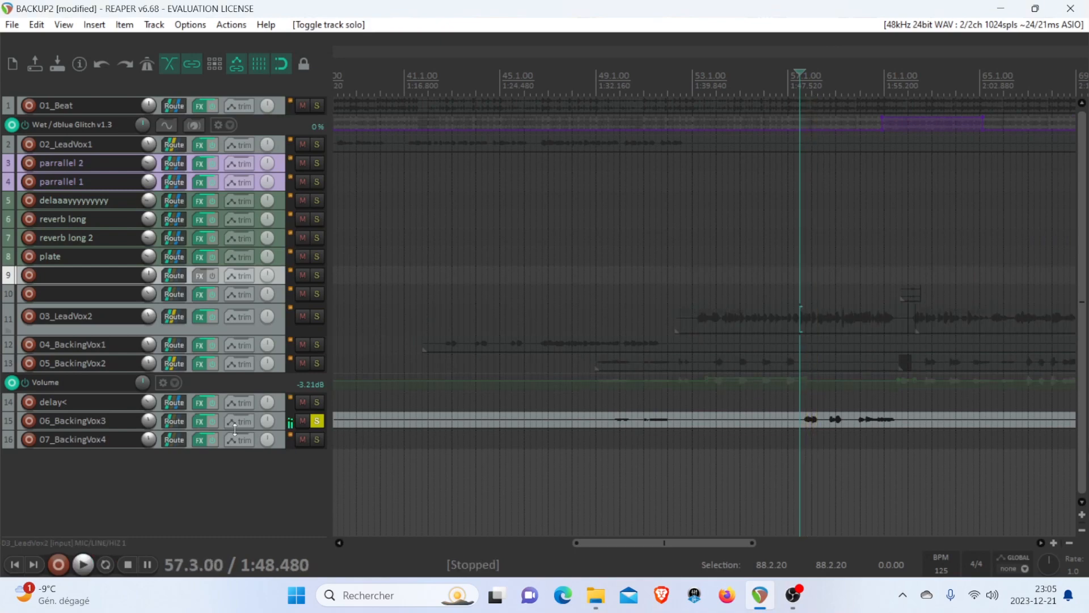
# Examine the 06_BackingVox3 track's FX chain, viewing the Doubler2, MannyM Reverb and S1 Imager settings.
pyautogui.click(279, 422)
pyautogui.click(199, 421)
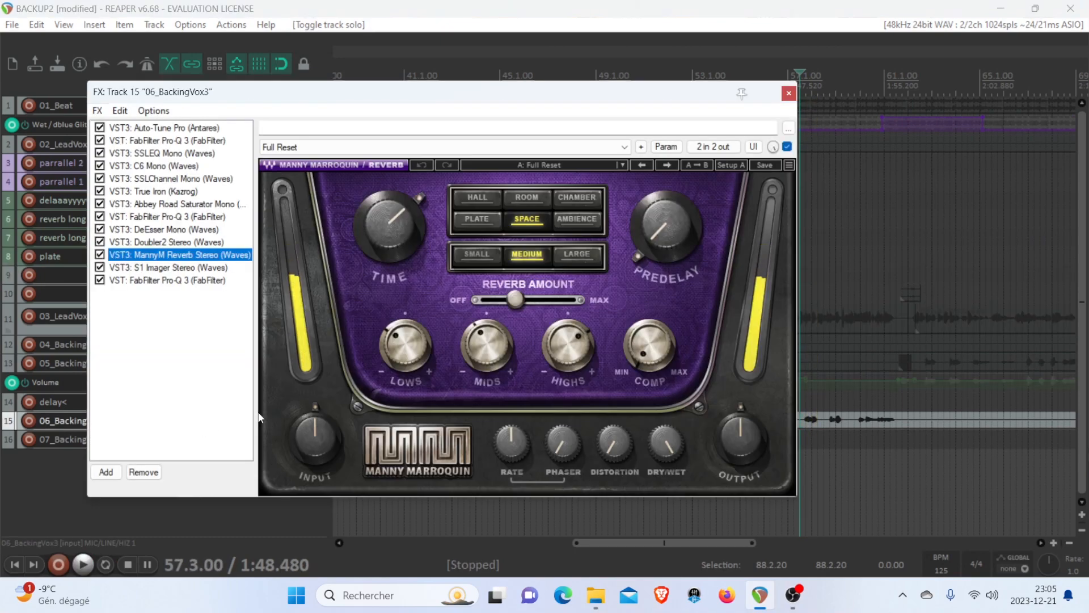
pyautogui.moveTo(663, 96); pyautogui.dragTo(810, 118)
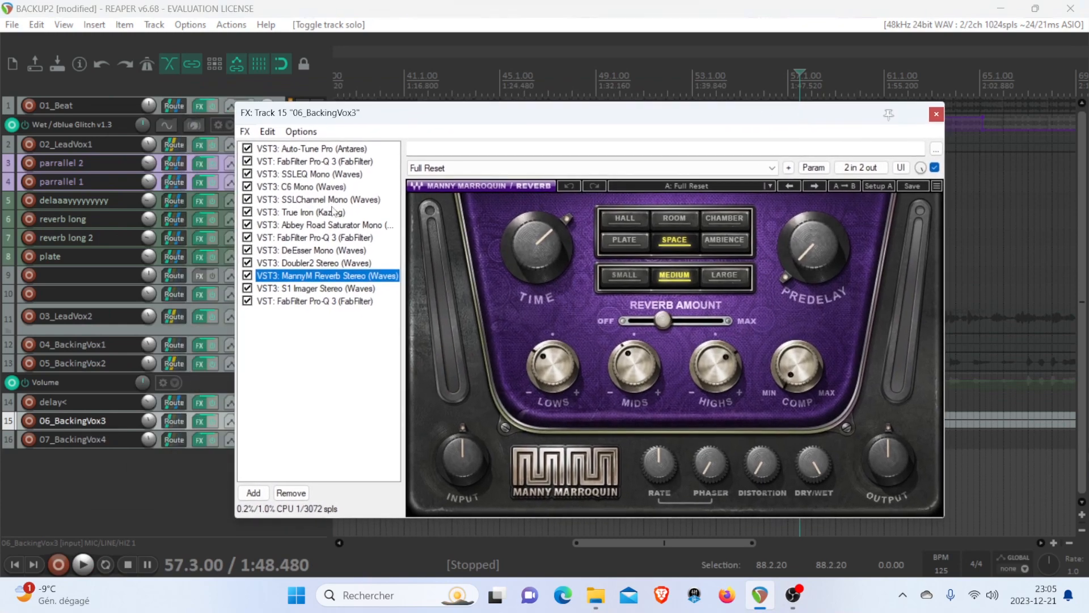
pyautogui.click(328, 262)
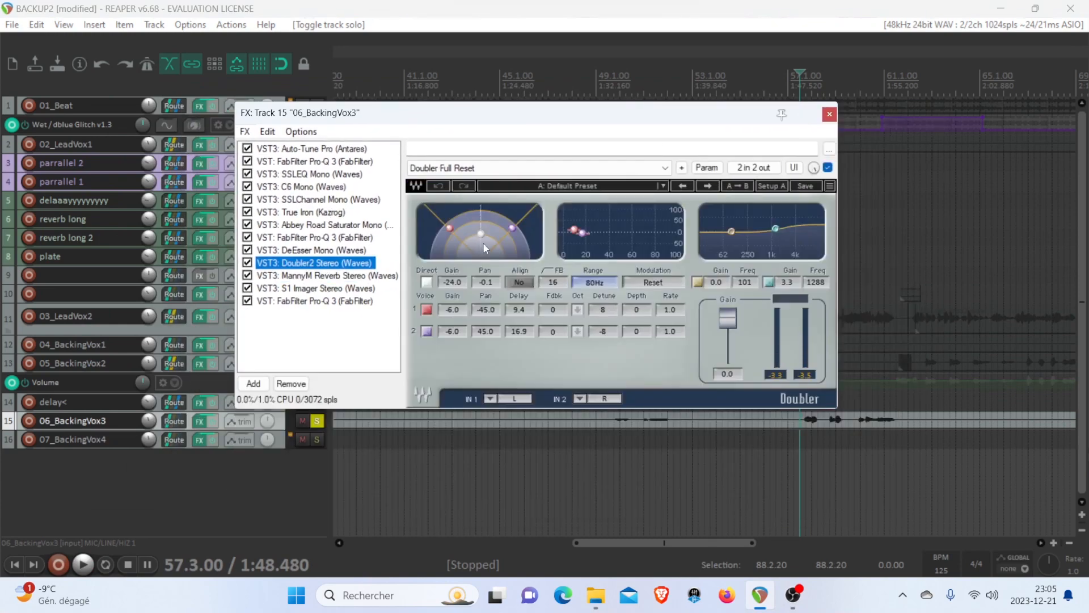
pyautogui.click(328, 280)
pyautogui.click(329, 297)
pyautogui.click(334, 283)
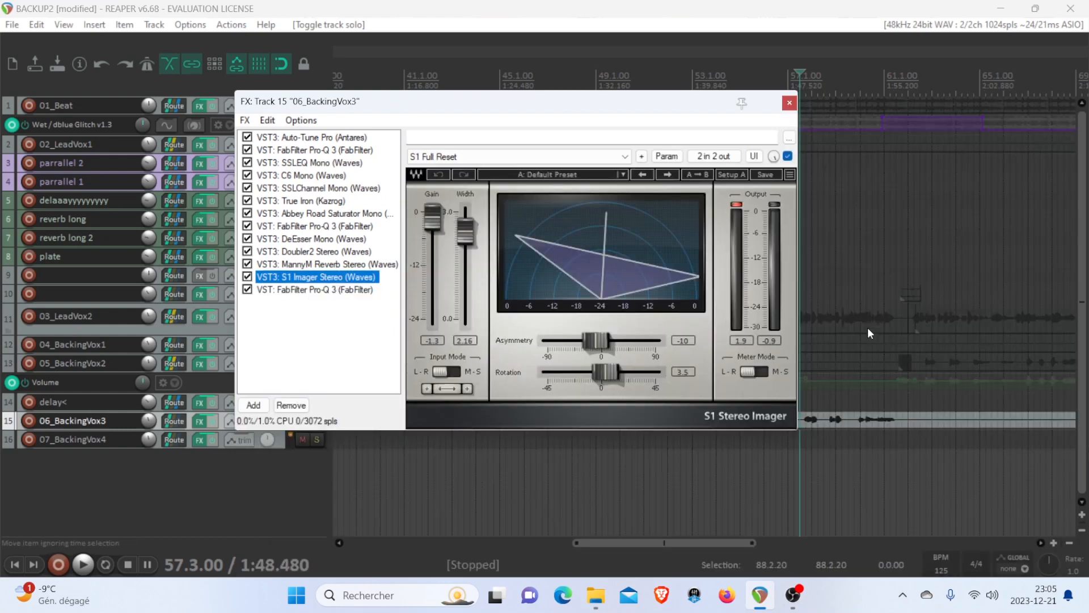
pyautogui.click(266, 264)
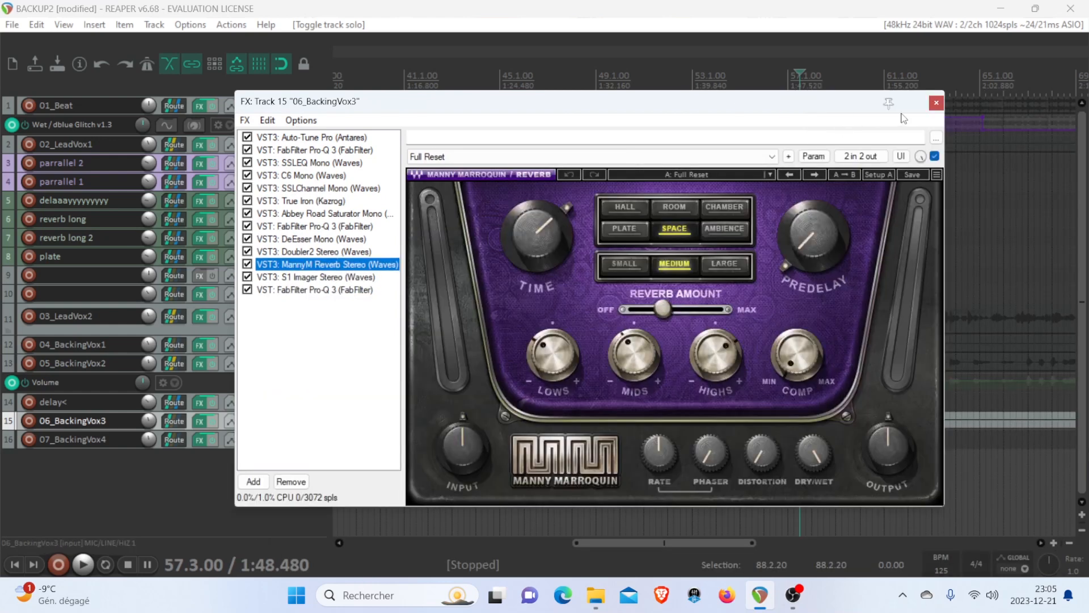
pyautogui.click(936, 103)
# Unsolo all tracks and play the full mix from 53.2.00, stopping after several bars.
pyautogui.click(312, 322)
pyautogui.rightClick(312, 321)
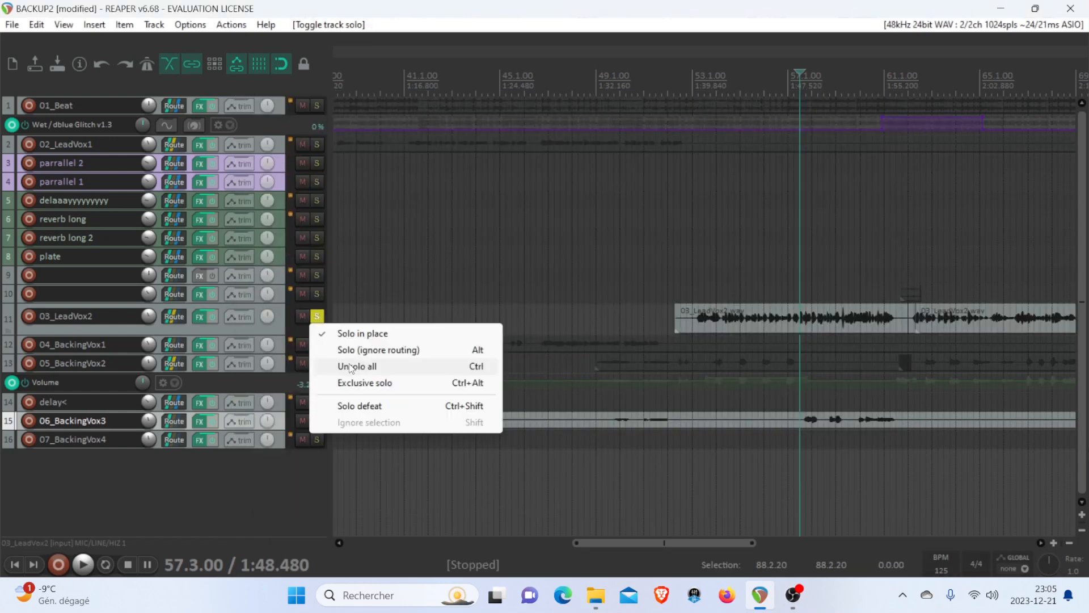
pyautogui.click(351, 366)
pyautogui.click(700, 282)
pyautogui.press('space')
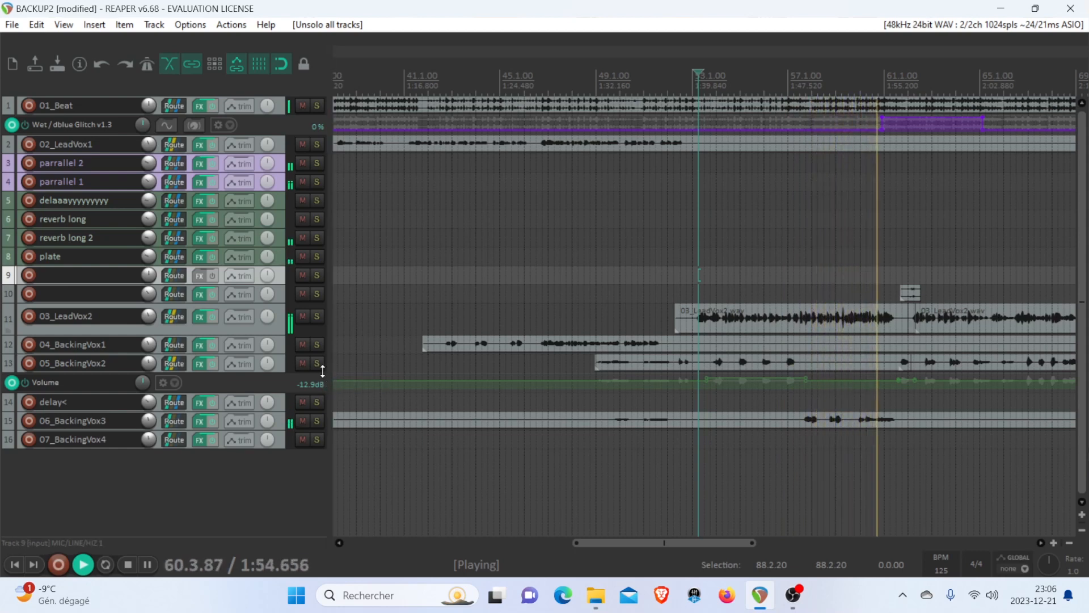
pyautogui.press('space')
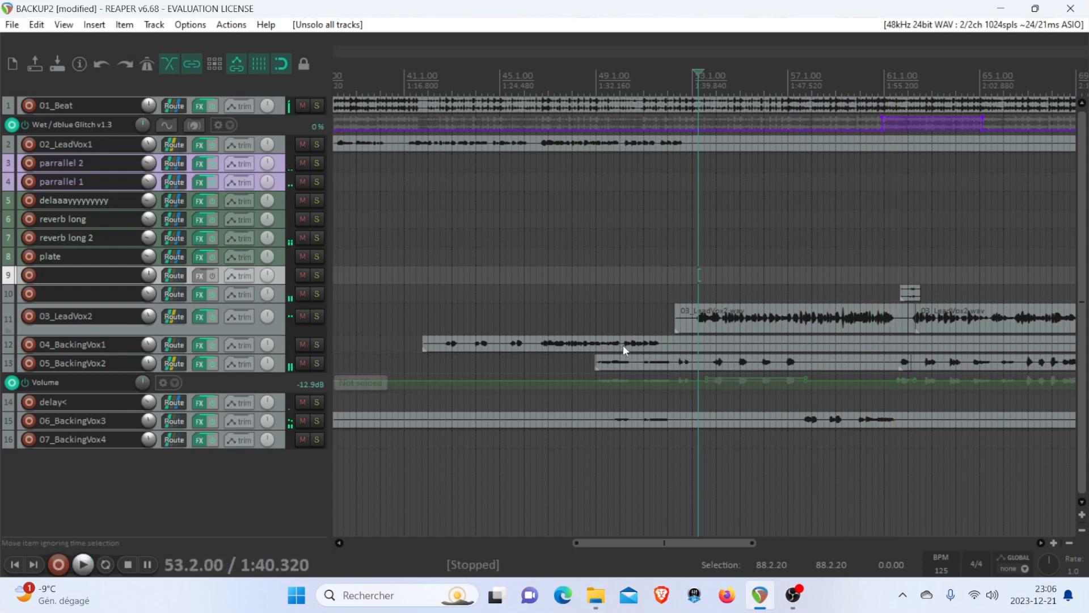
# Solo the 06_BackingVox3, 05_BackingVox2 and 03_LeadVox2 tracks and mute the delay< track.
pyautogui.click(801, 294)
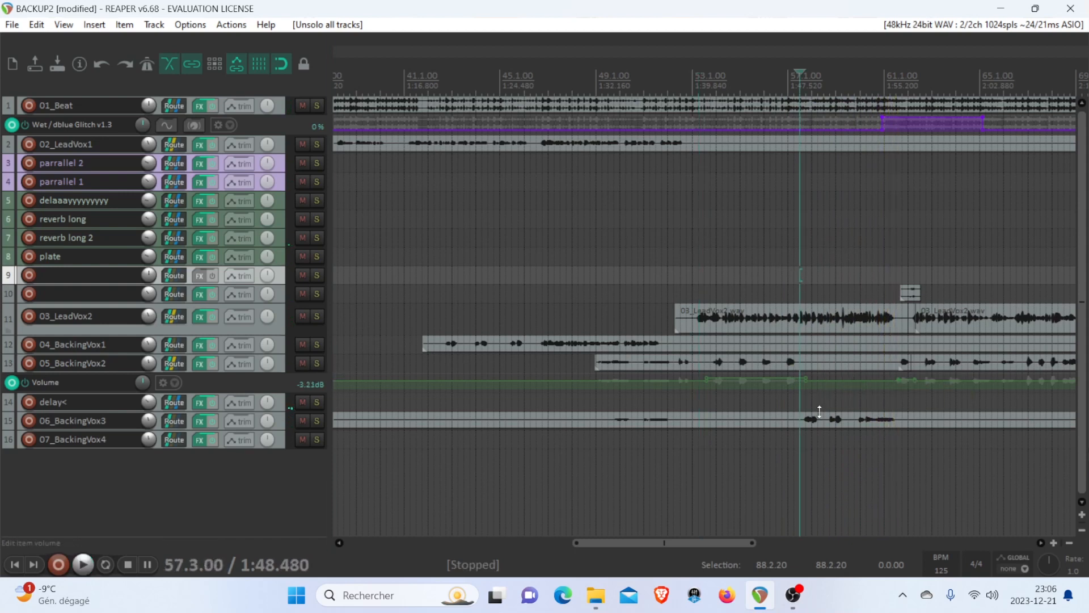
pyautogui.click(317, 421)
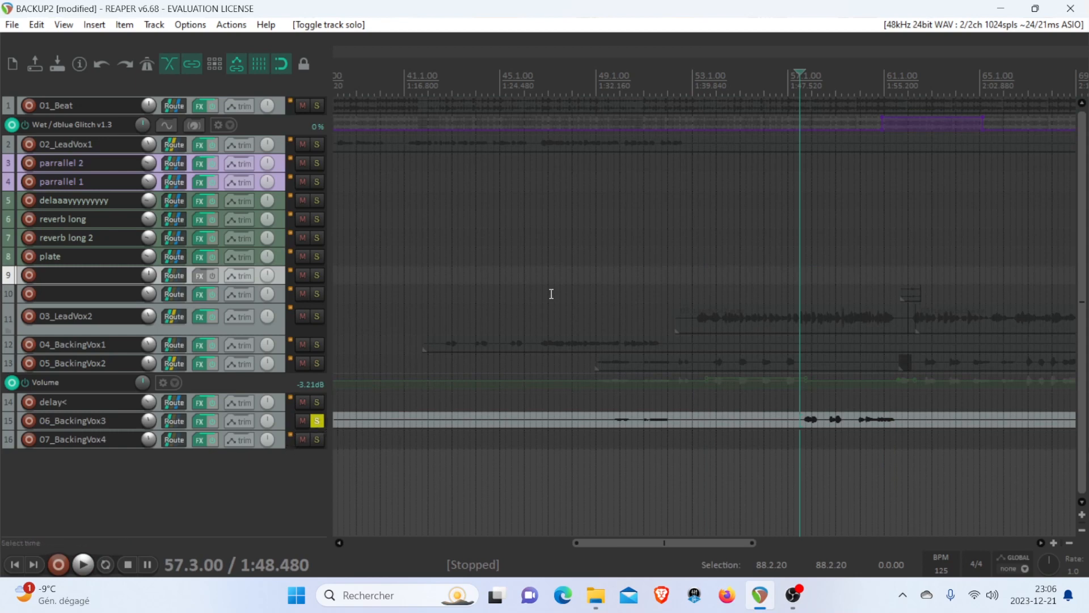
pyautogui.click(762, 294)
pyautogui.click(317, 363)
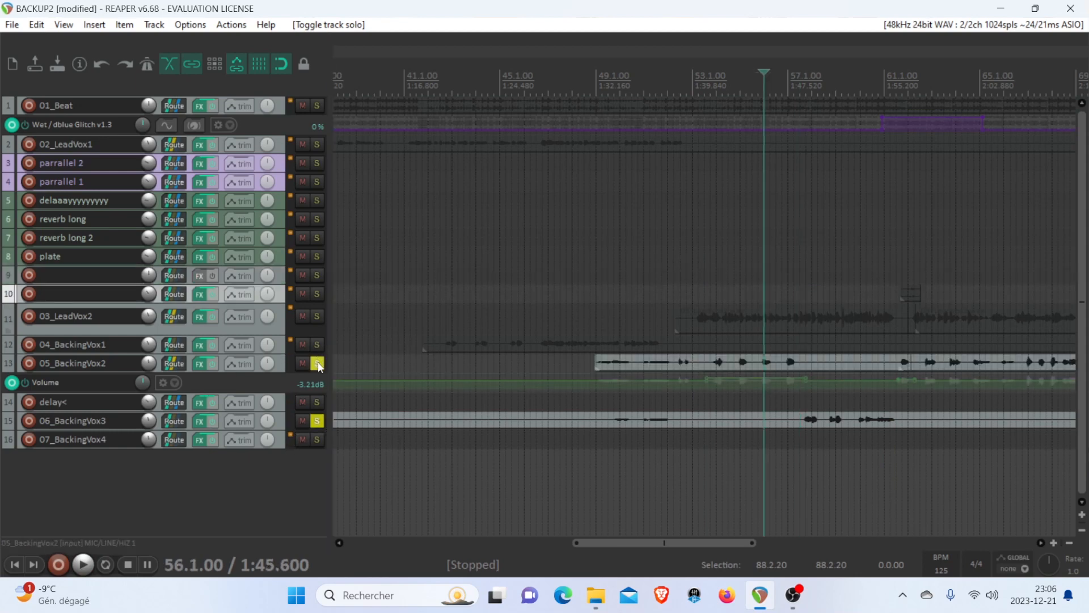
pyautogui.click(302, 402)
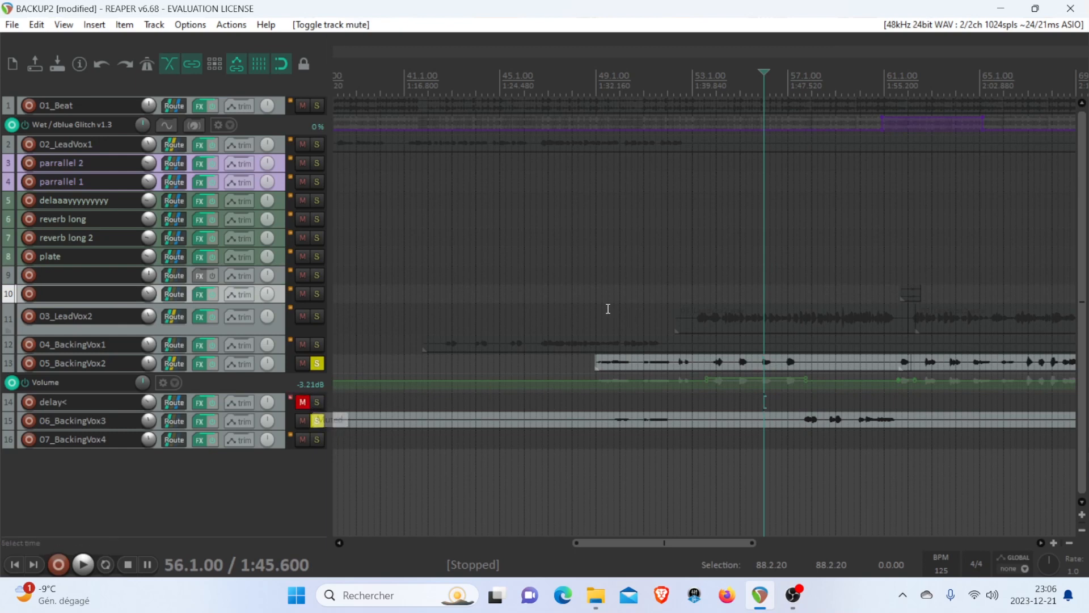
pyautogui.click(317, 316)
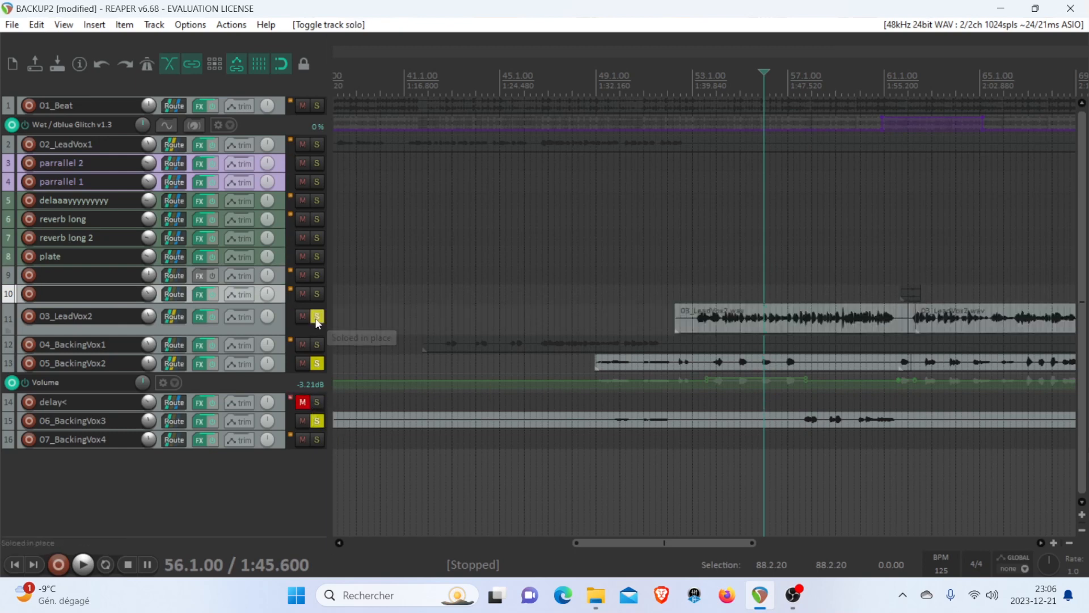
# Listen to the soloed lead and backing vocals together from 53.2.00.
pyautogui.click(699, 273)
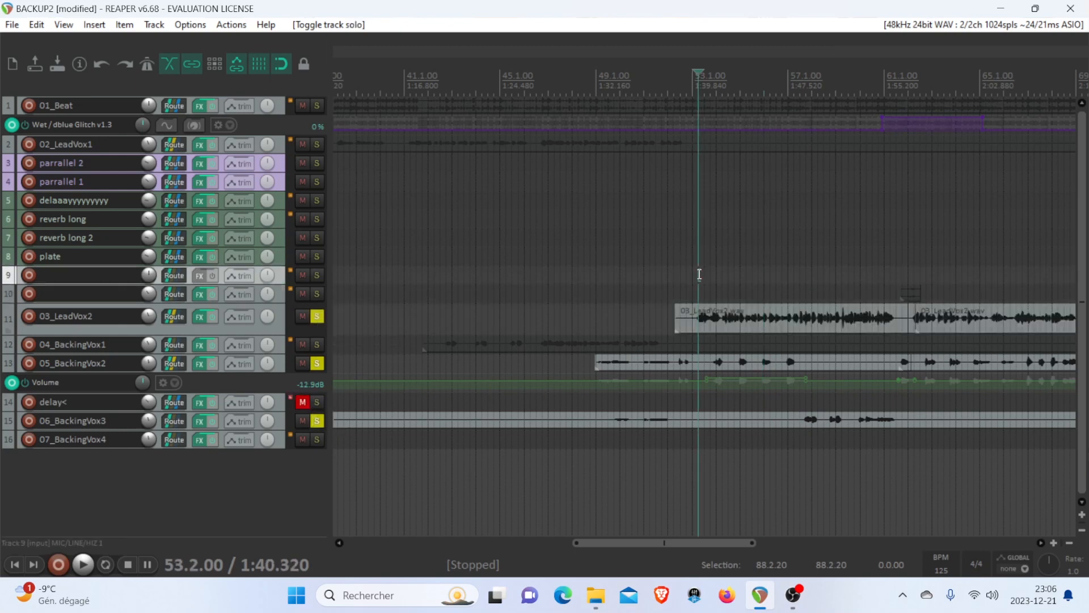
pyautogui.press('space')
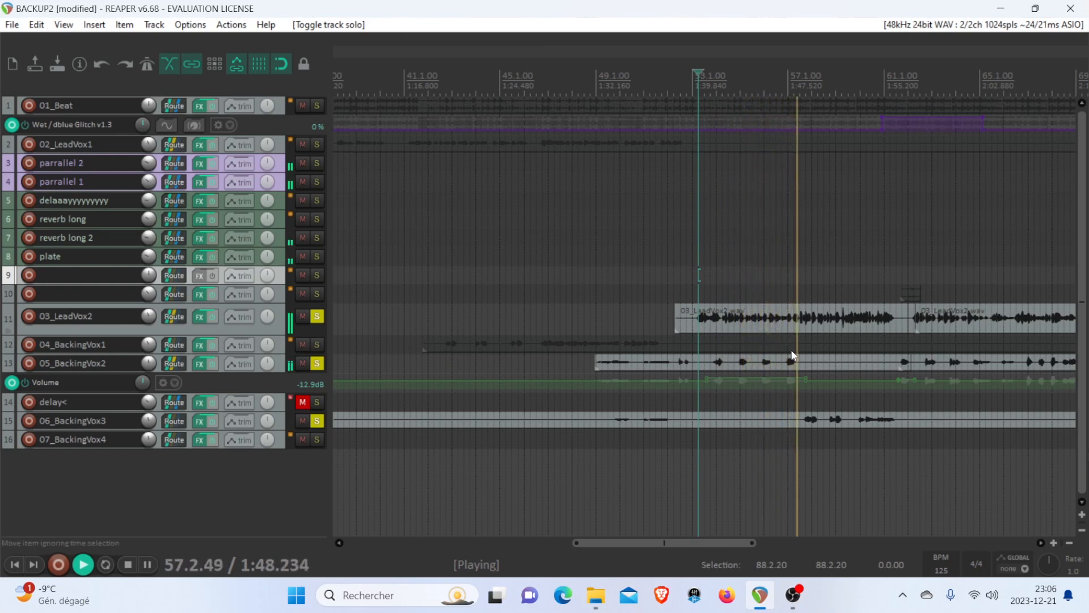
pyautogui.press('space')
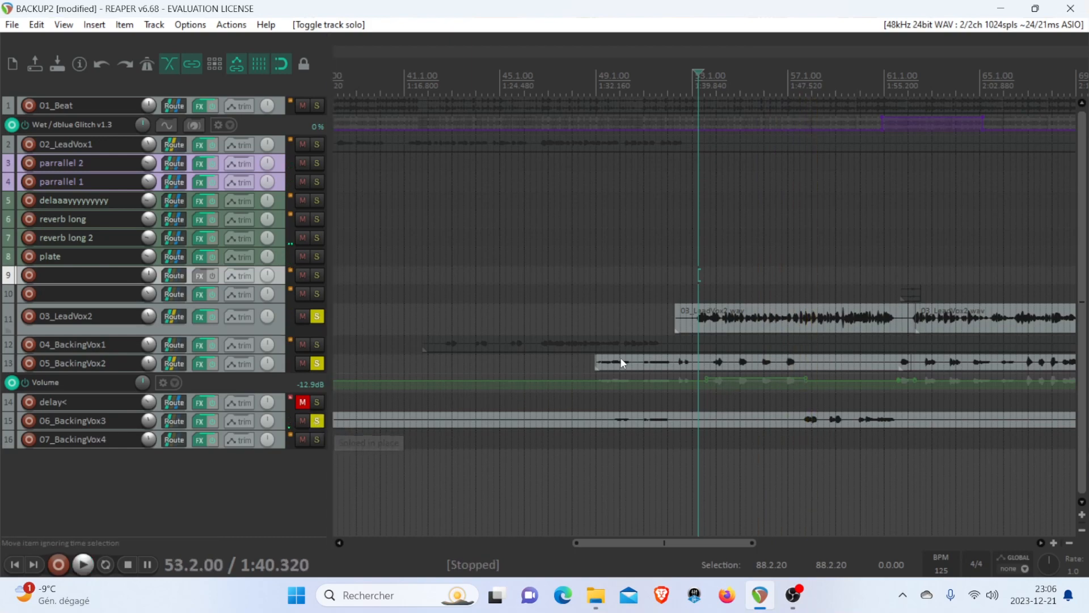
# Swap the solo from 06_BackingVox3 to 07_BackingVox4 and play its clip from 78.1.00.
pyautogui.scroll(-3, 621, 357)
pyautogui.scroll(-3, 769, 397)
pyautogui.scroll(-2, 765, 396)
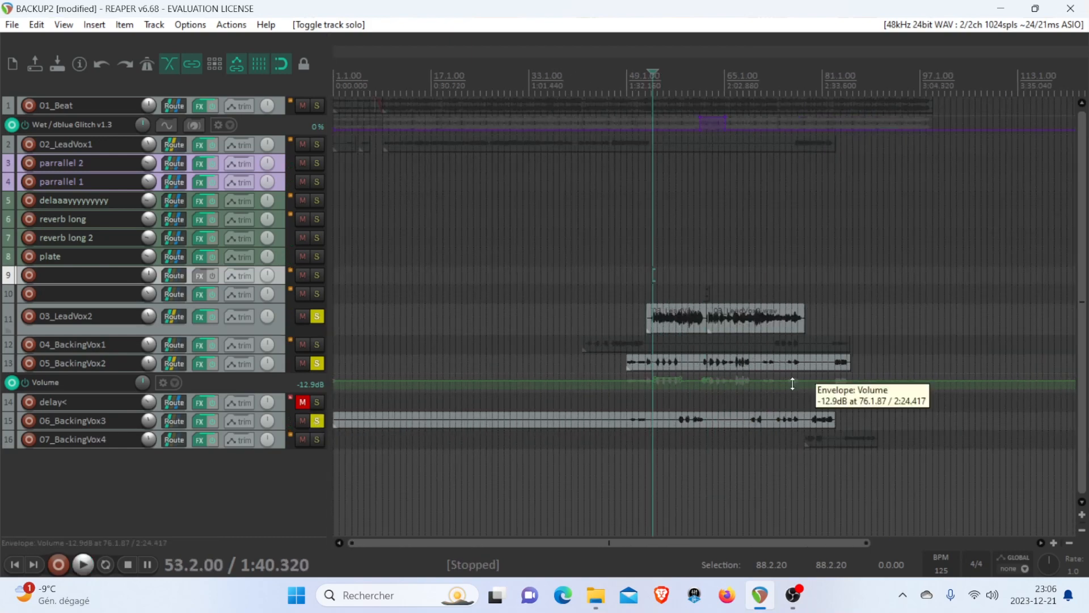
pyautogui.click(805, 297)
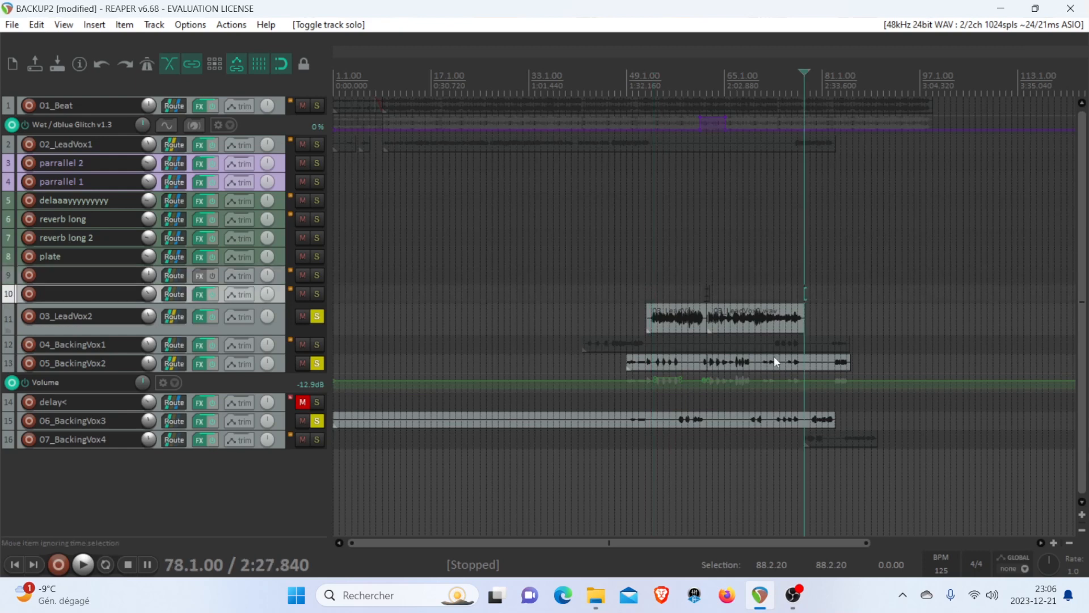
pyautogui.click(317, 420)
pyautogui.click(318, 439)
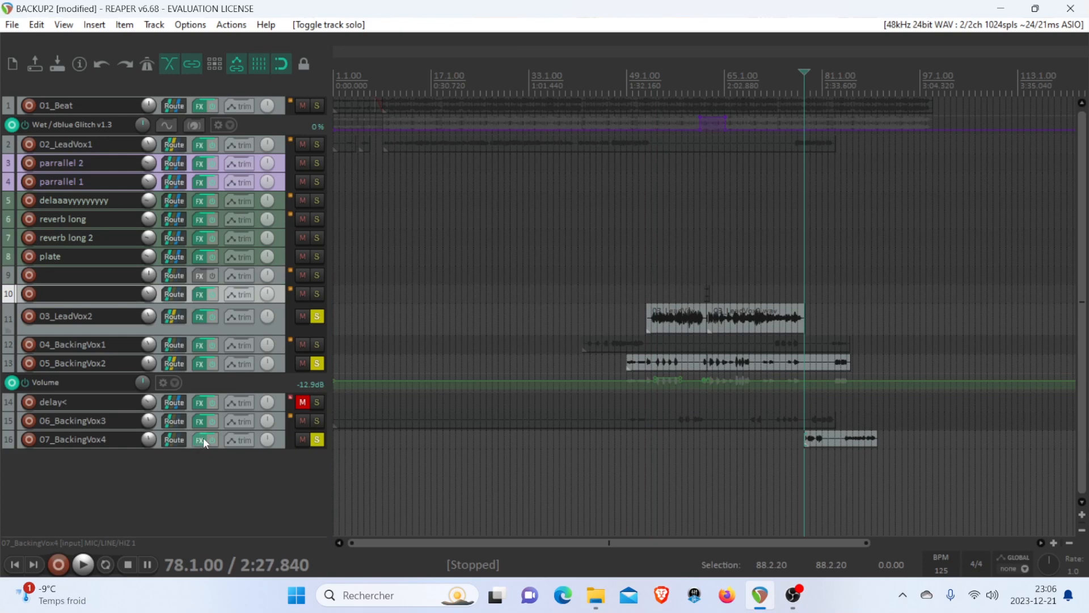
pyautogui.press('space')
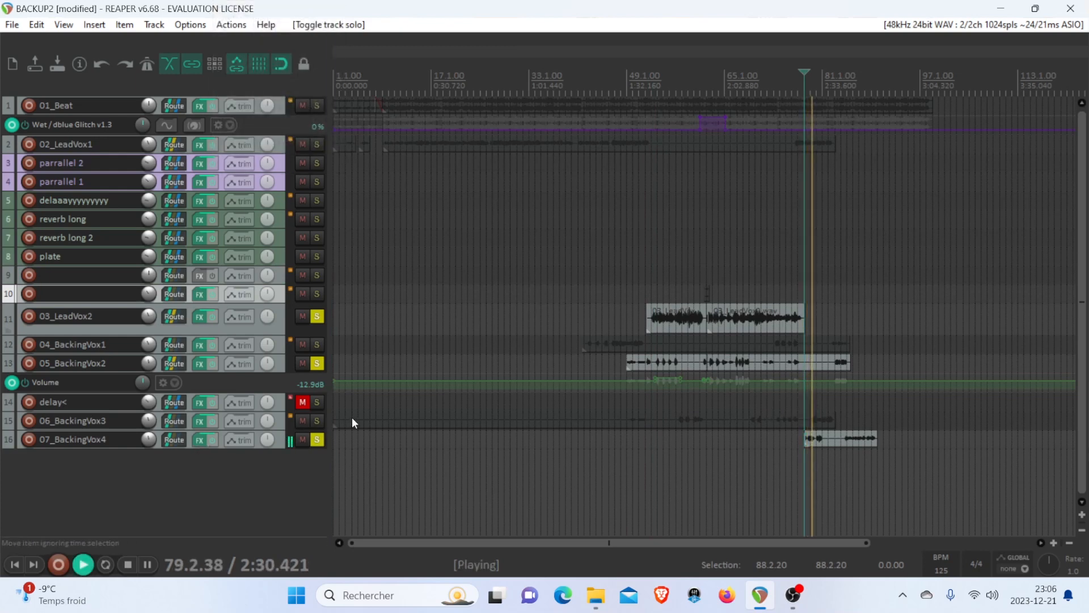
pyautogui.press('space')
# Examine the ValhallaVintageVerb settings in the 07_BackingVox4 track's FX chain and close it.
pyautogui.click(200, 440)
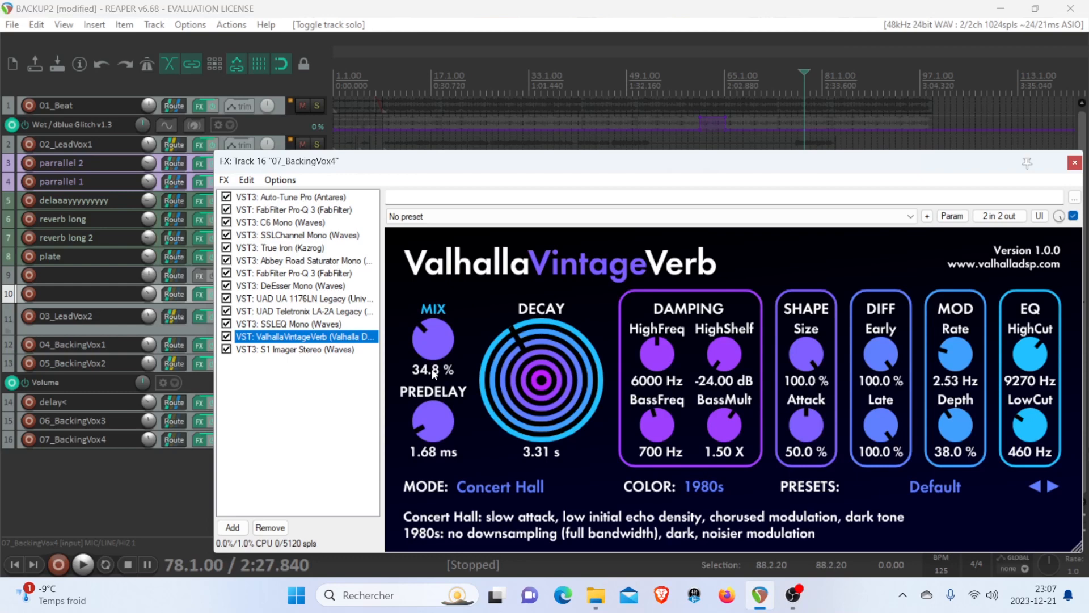
pyautogui.moveTo(506, 159); pyautogui.dragTo(461, 158)
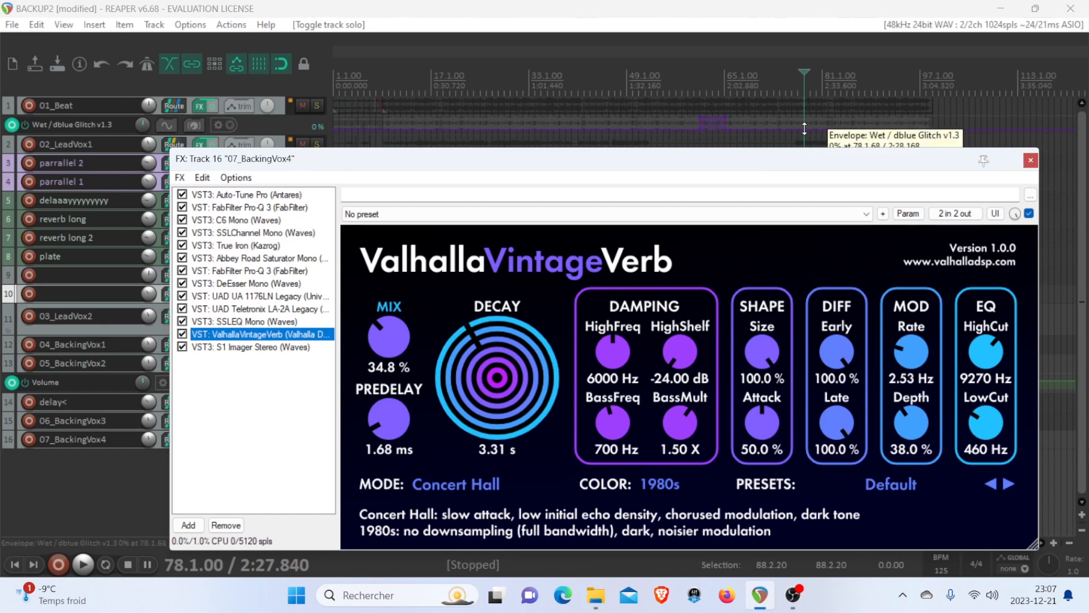
pyautogui.click(1030, 160)
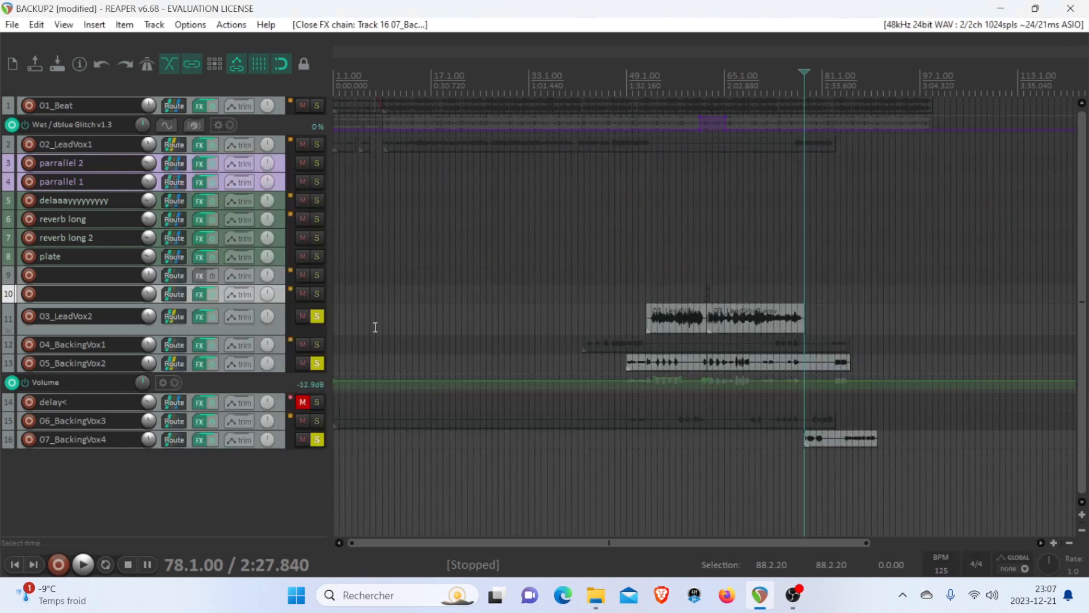
# Return the edit cursor to 53.1.00 and unsolo the 03_LeadVox2 track.
pyautogui.click(651, 278)
pyautogui.scroll(2, 651, 278)
pyautogui.scroll(2, 902, 356)
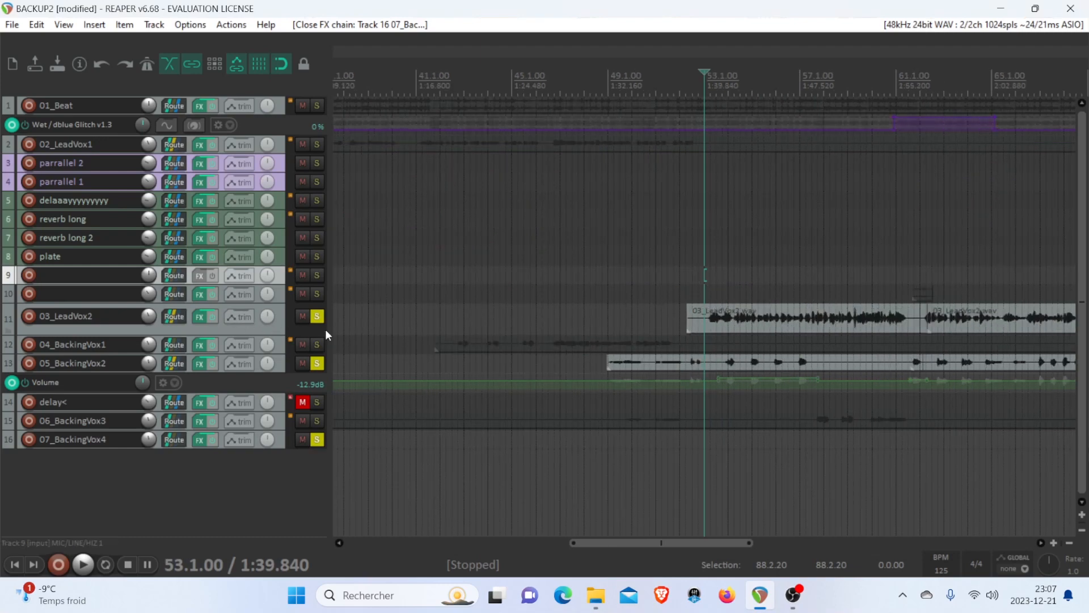
pyautogui.click(317, 316)
# Examine the 05_BackingVox2 track's FX chain, including its Abbey Road Saturator settings, and close it.
pyautogui.rightClick(199, 363)
pyautogui.click(244, 428)
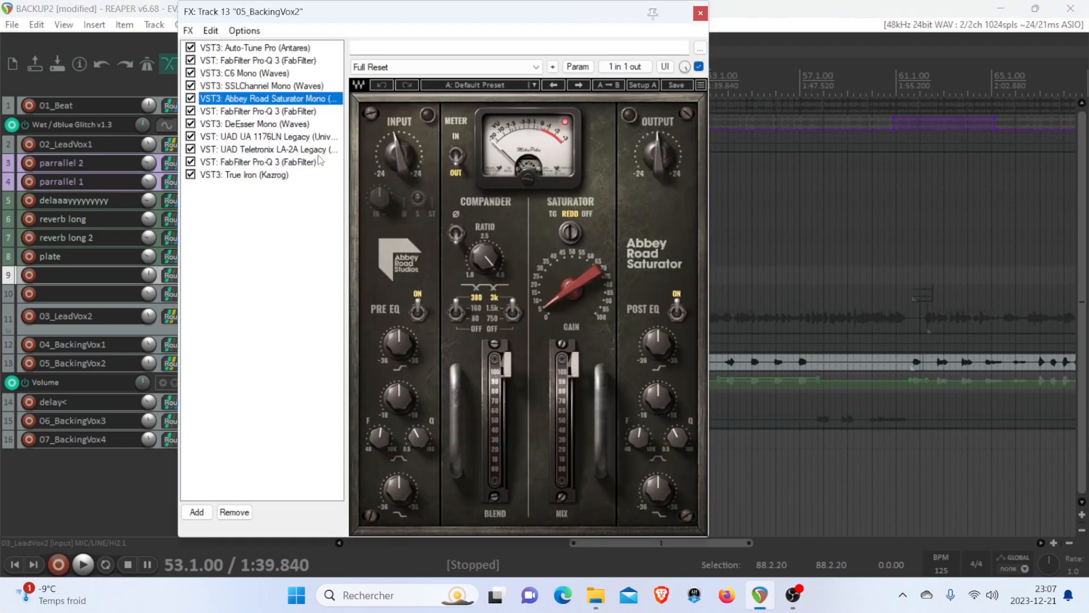
pyautogui.moveTo(579, 20); pyautogui.dragTo(737, 85)
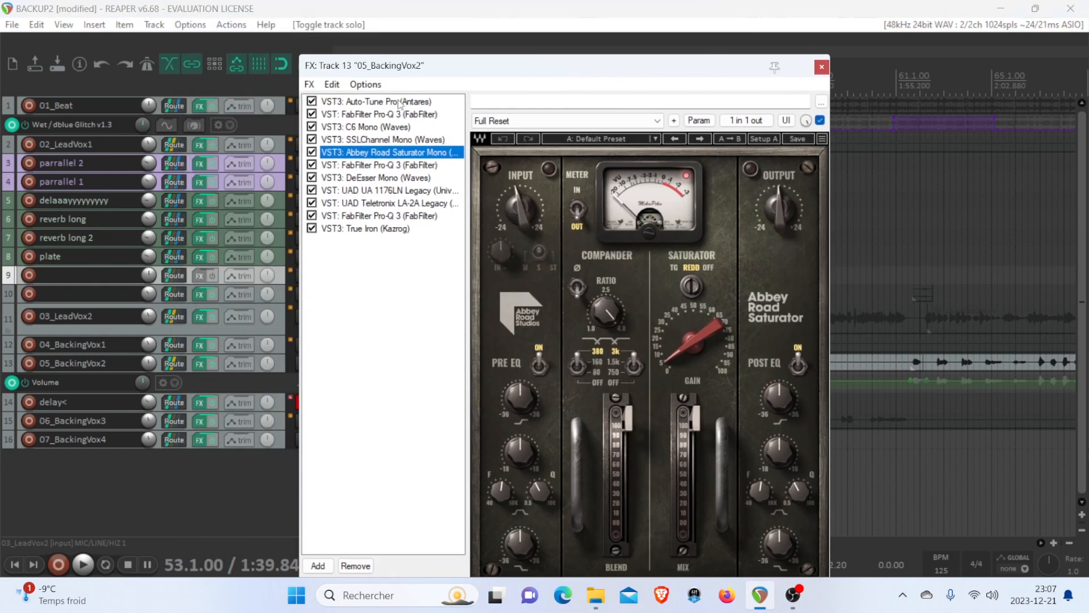
pyautogui.moveTo(466, 67); pyautogui.dragTo(440, 161)
pyautogui.click(795, 160)
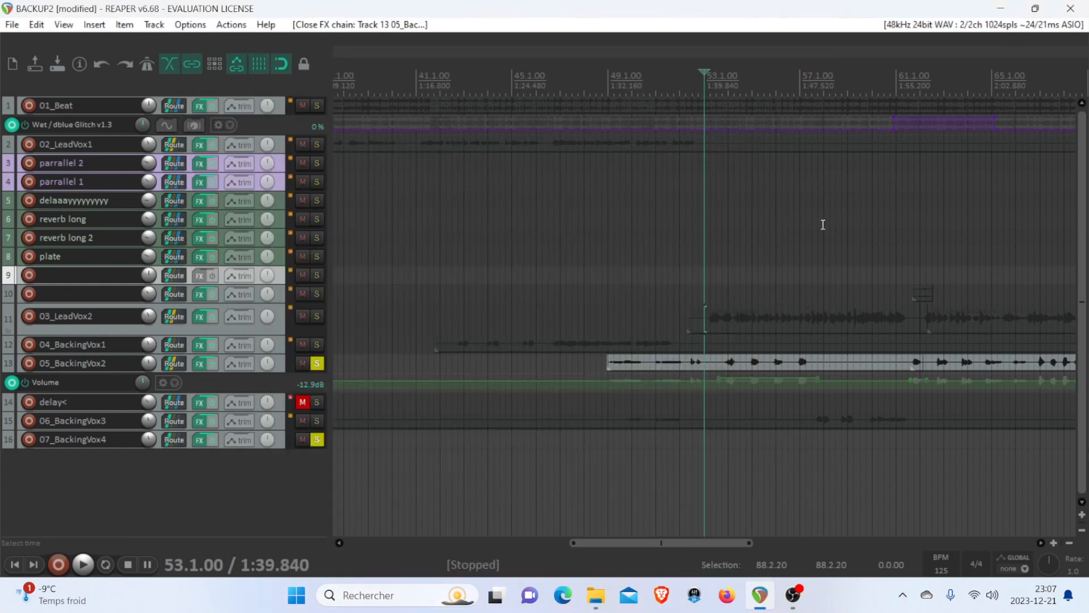
# Unmute the delay< track and play the soloed 05_BackingVox2 track through it from 53.4.00.
pyautogui.click(721, 279)
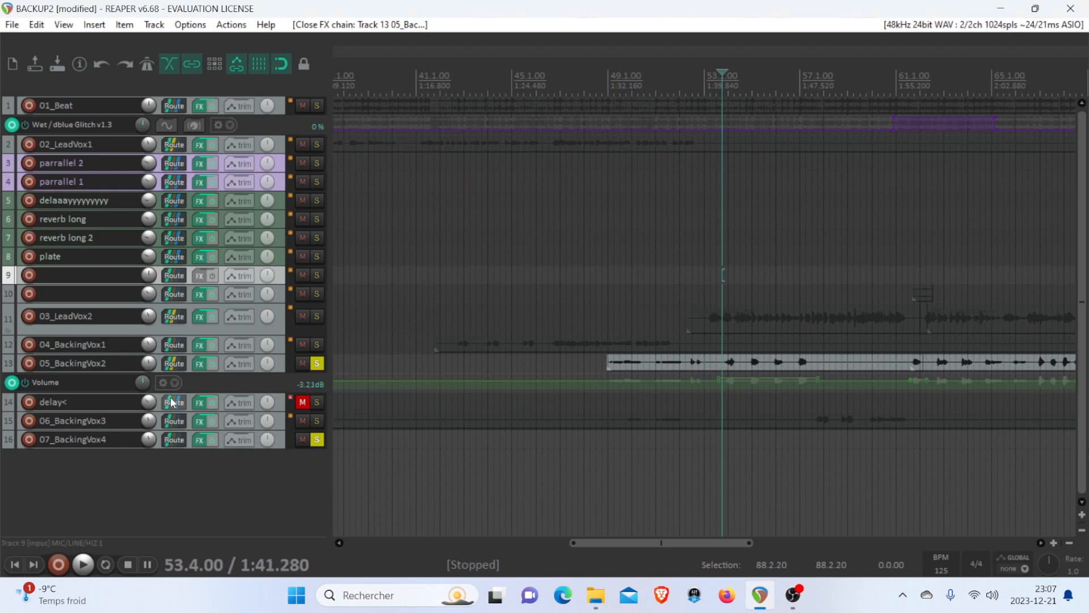
pyautogui.click(199, 363)
pyautogui.click(795, 161)
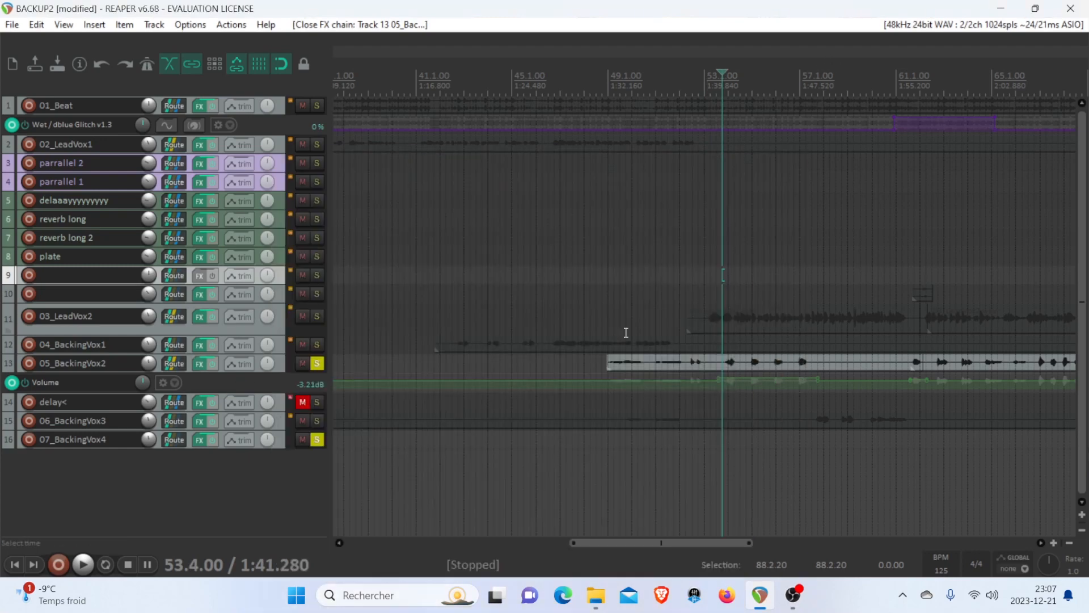
pyautogui.click(282, 363)
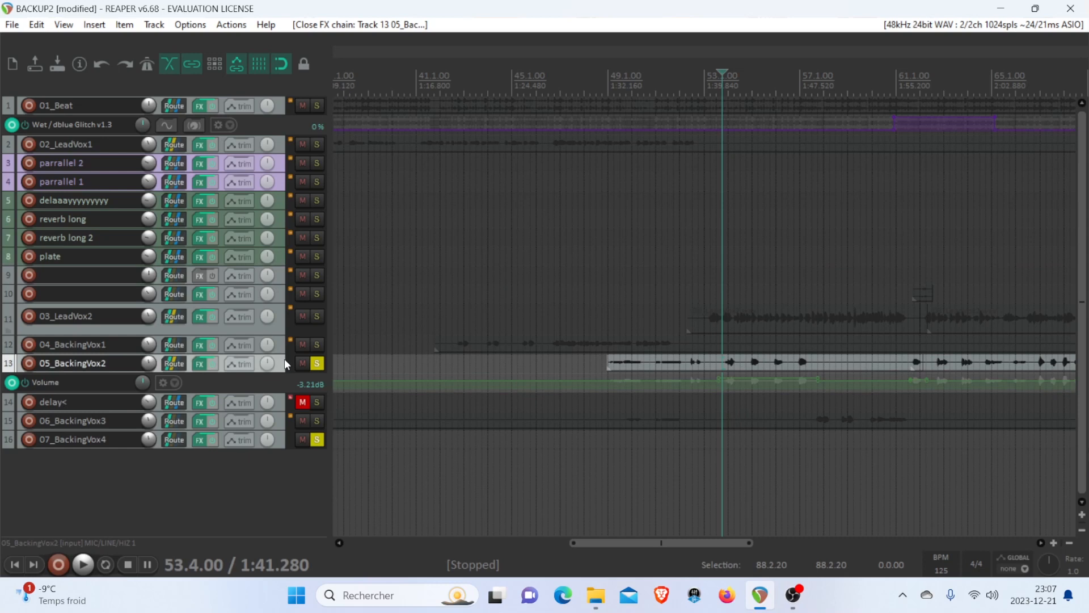
pyautogui.click(302, 402)
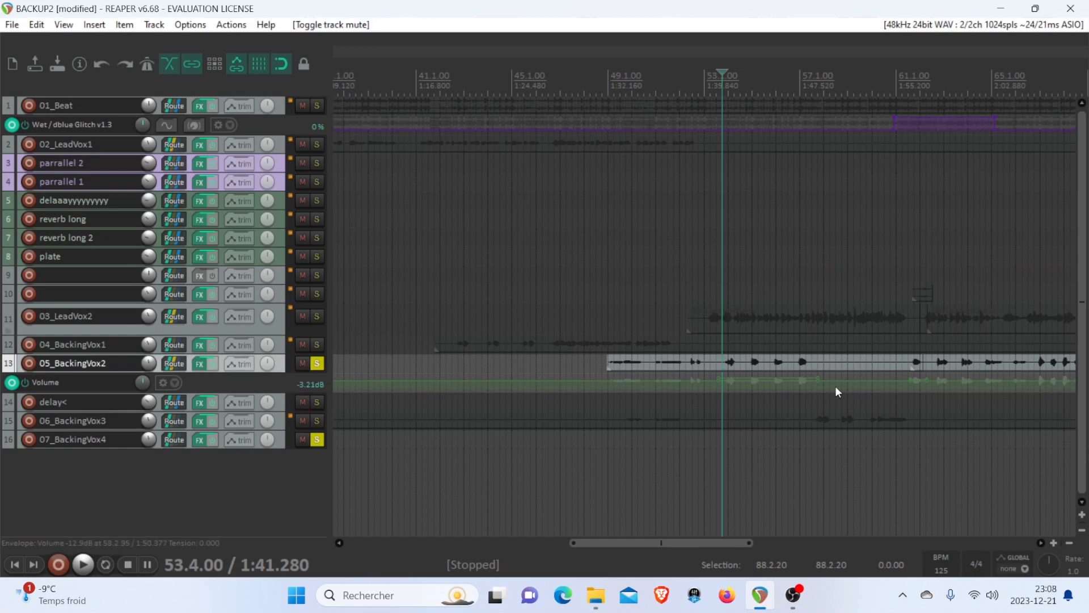
pyautogui.press('space')
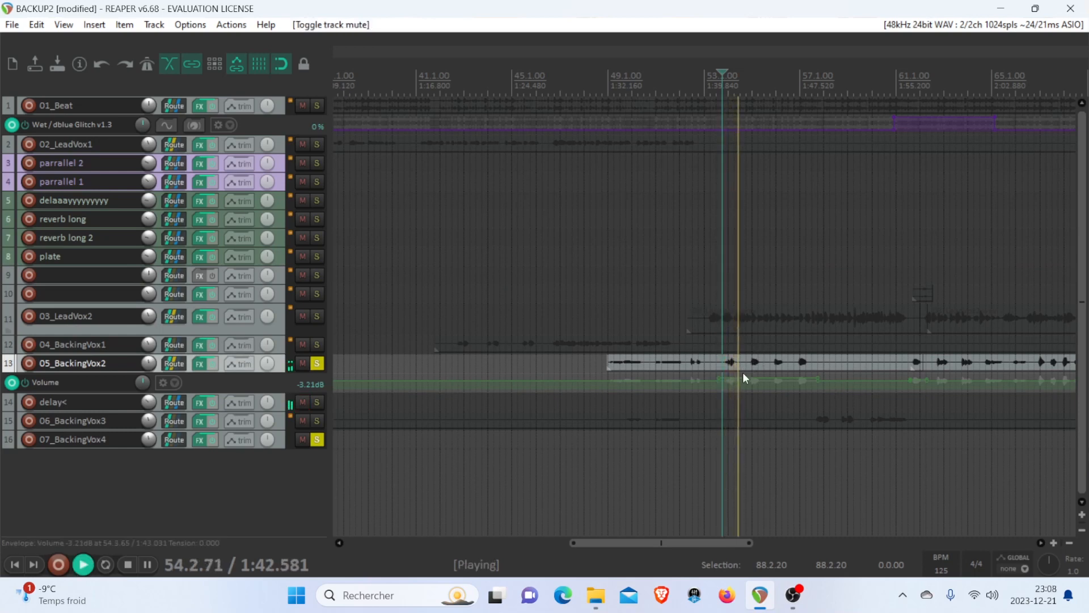
pyautogui.press('space')
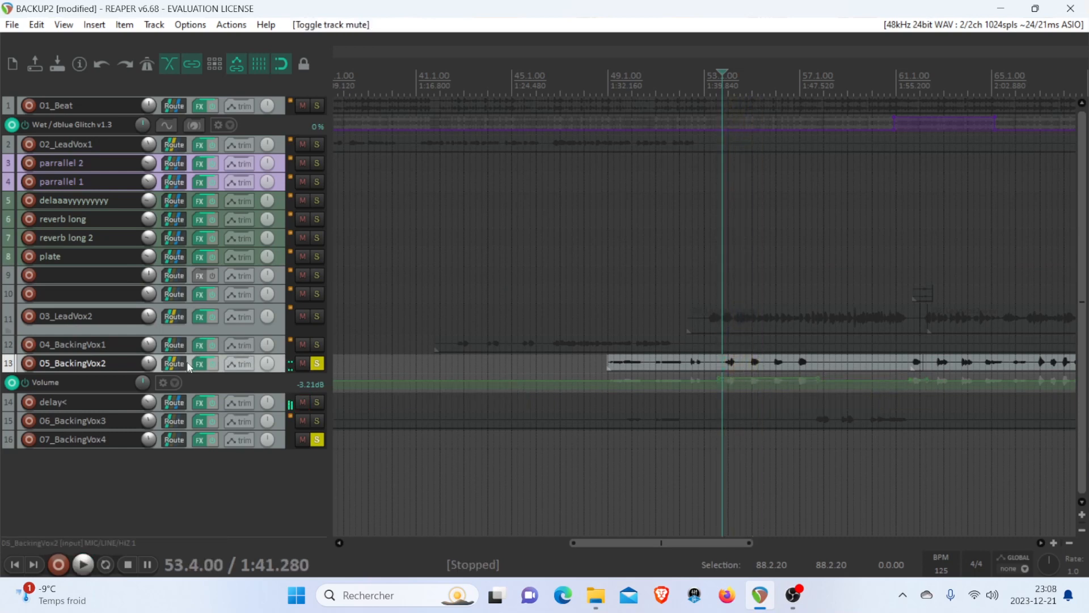
# Review the full plugin list in the 05_BackingVox2 track's FX chain and close it.
pyautogui.click(199, 363)
pyautogui.moveTo(375, 354); pyautogui.dragTo(386, 192)
pyautogui.click(364, 391)
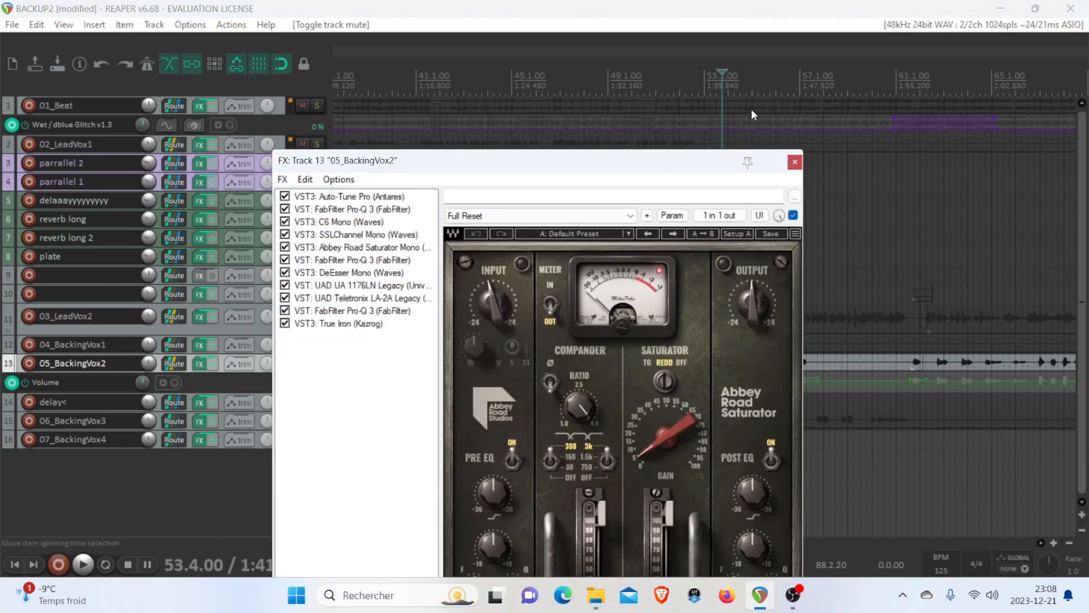
pyautogui.click(795, 162)
# Inspect the delay< track's FX chain in order: H-Delay, Ozone 9 Elements Imager, ValhallaVintageVerb, S1 Imager and FabFilter Pro-Q 3.
pyautogui.click(285, 405)
pyautogui.click(201, 403)
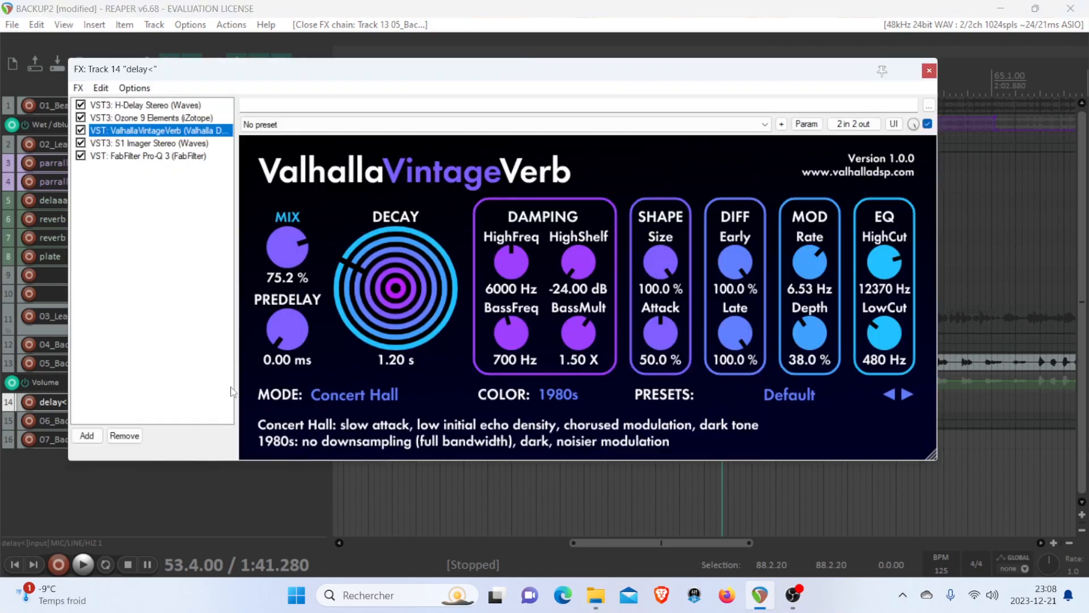
pyautogui.click(150, 105)
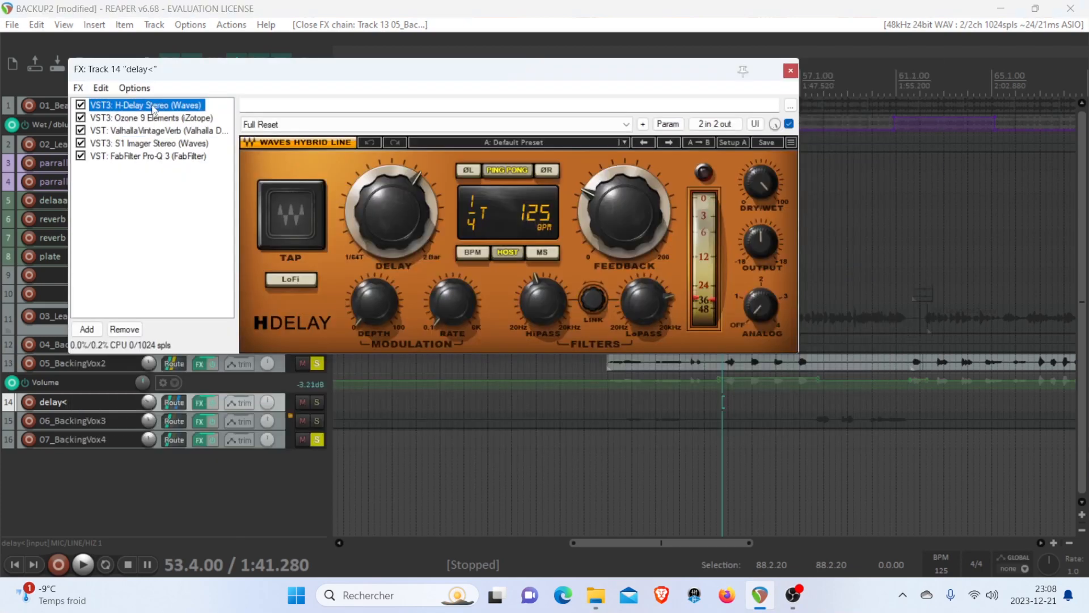
pyautogui.click(146, 117)
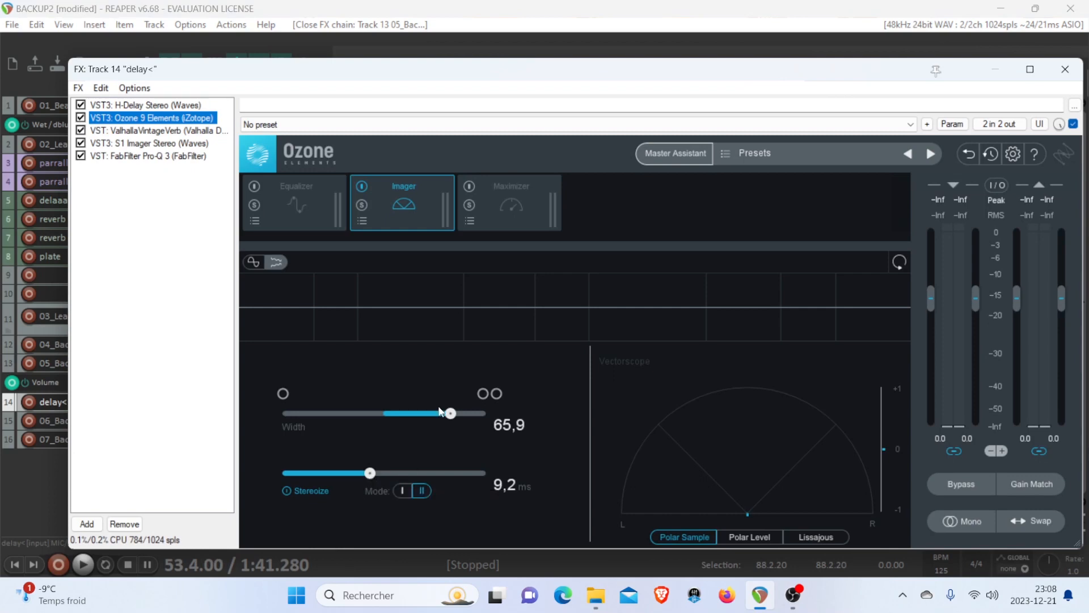
pyautogui.click(180, 131)
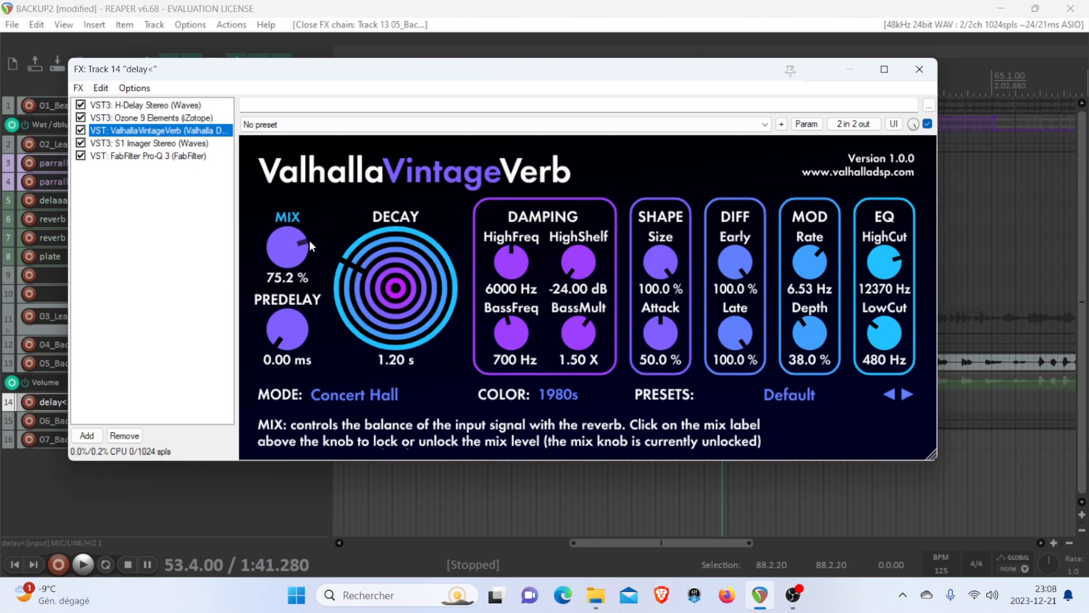
pyautogui.click(173, 143)
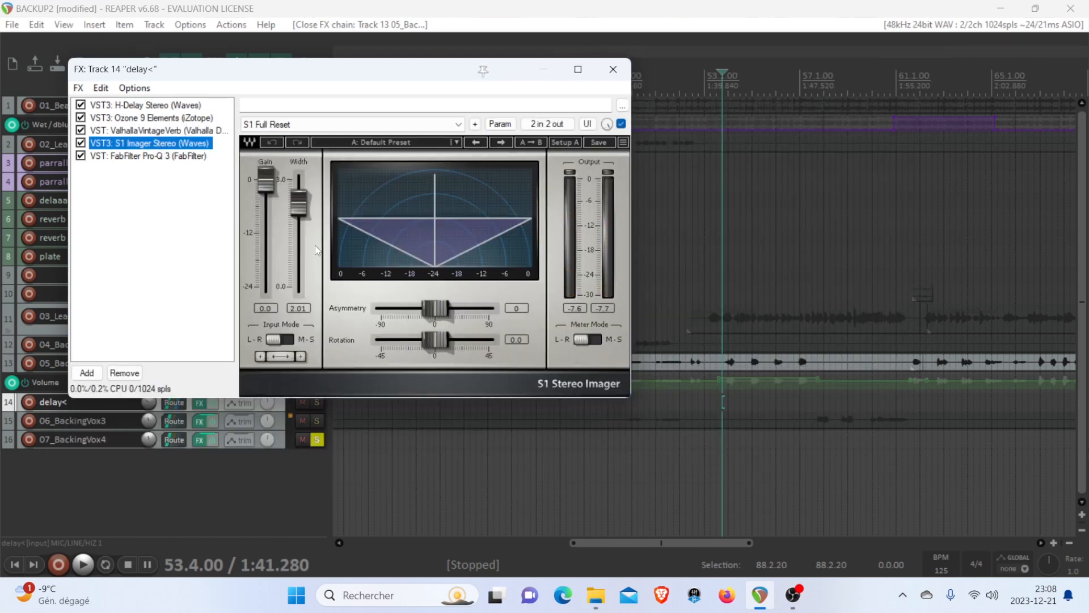
pyautogui.click(148, 156)
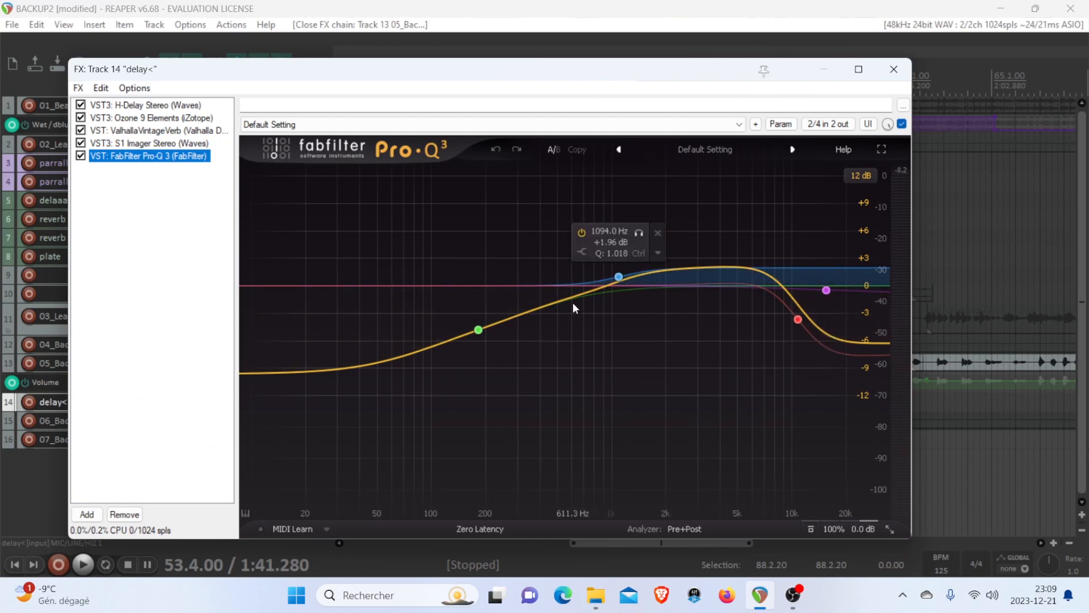
# Examine the delay< track's Pro-Q 3 low band and its spectrum during playback, and close the FX chain.
pyautogui.click(478, 329)
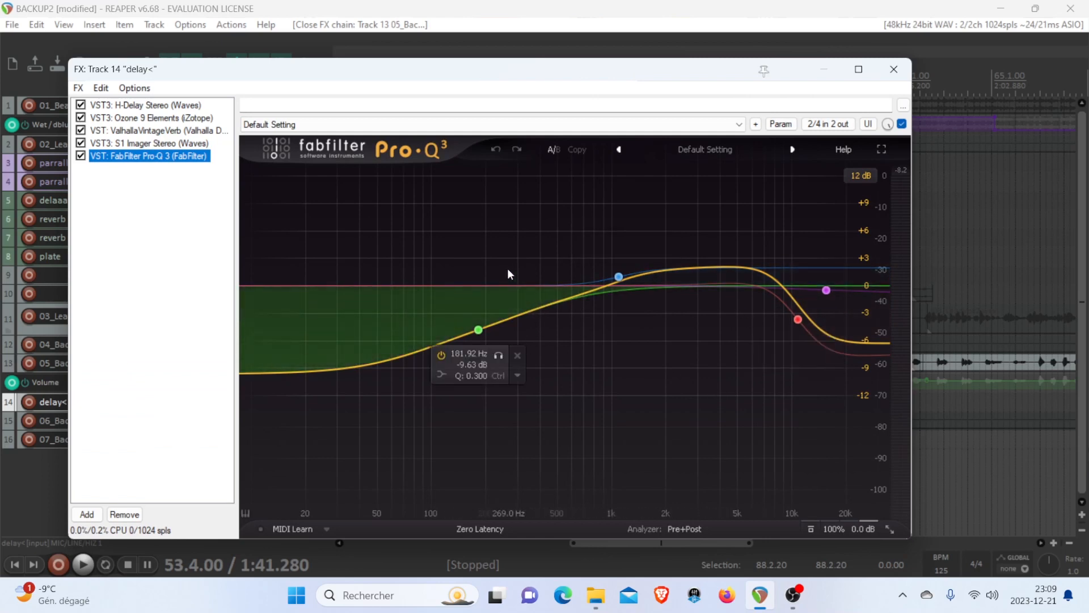
pyautogui.moveTo(228, 75); pyautogui.dragTo(567, 92)
pyautogui.press('space')
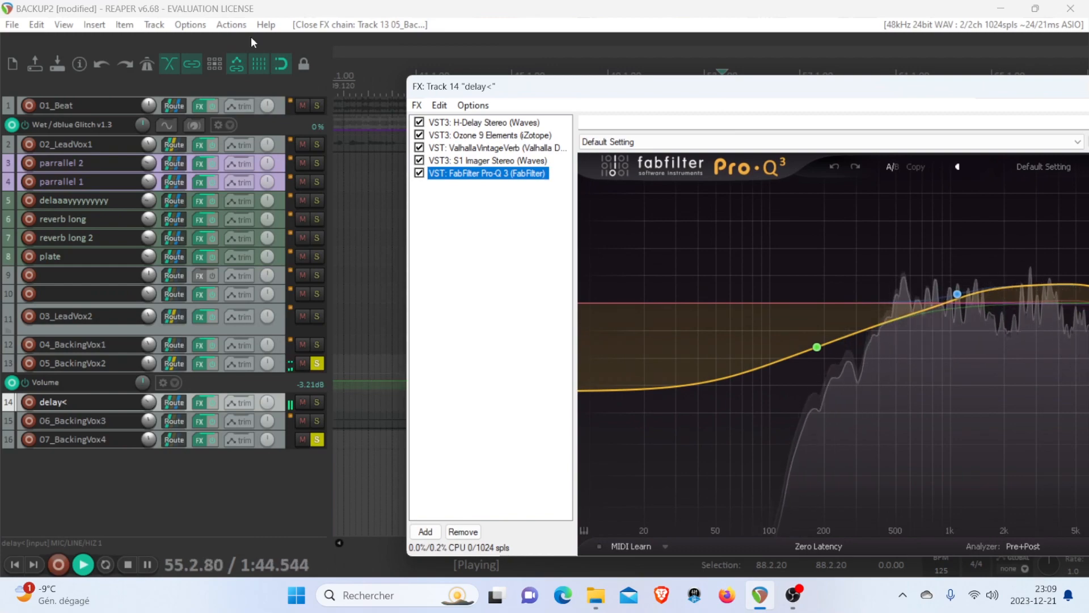
pyautogui.moveTo(520, 89); pyautogui.dragTo(230, 99)
pyautogui.press('space')
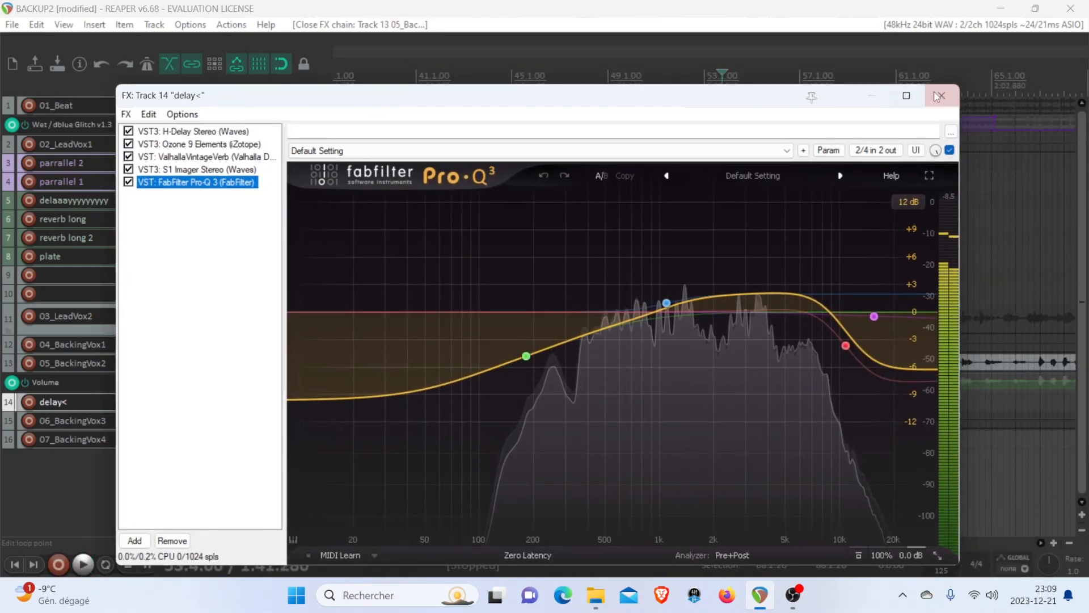
pyautogui.click(938, 96)
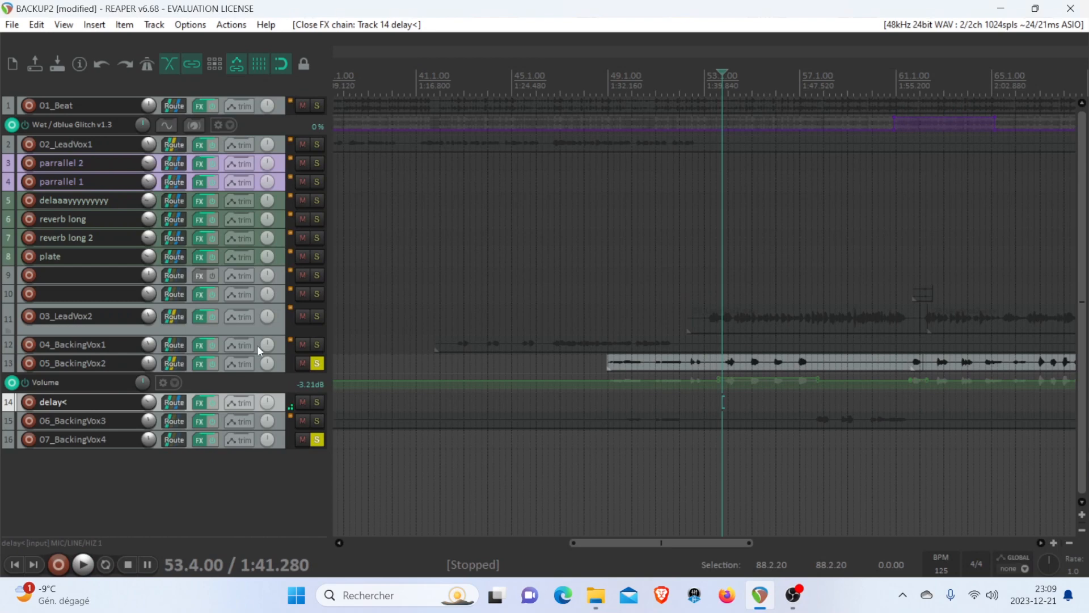
# Swap the solo from 05_BackingVox2 to 06_BackingVox3 and place the edit cursor at 57.3.00.
pyautogui.click(317, 363)
pyautogui.click(317, 421)
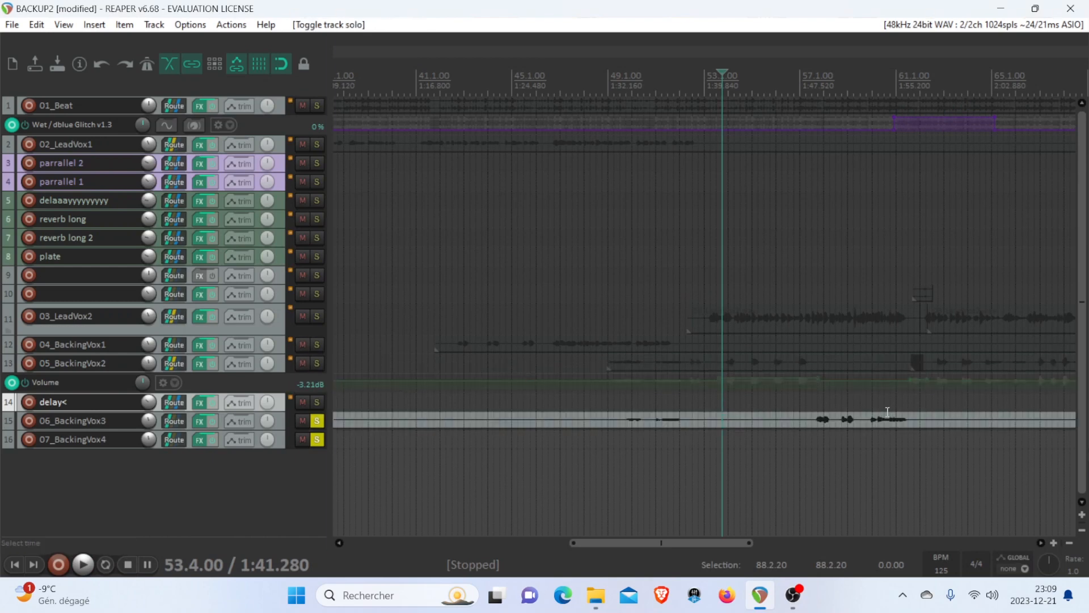
pyautogui.click(814, 401)
# Solo 03_LeadVox2 as well and play it together with 06_BackingVox3 from 57.3.00.
pyautogui.click(303, 316)
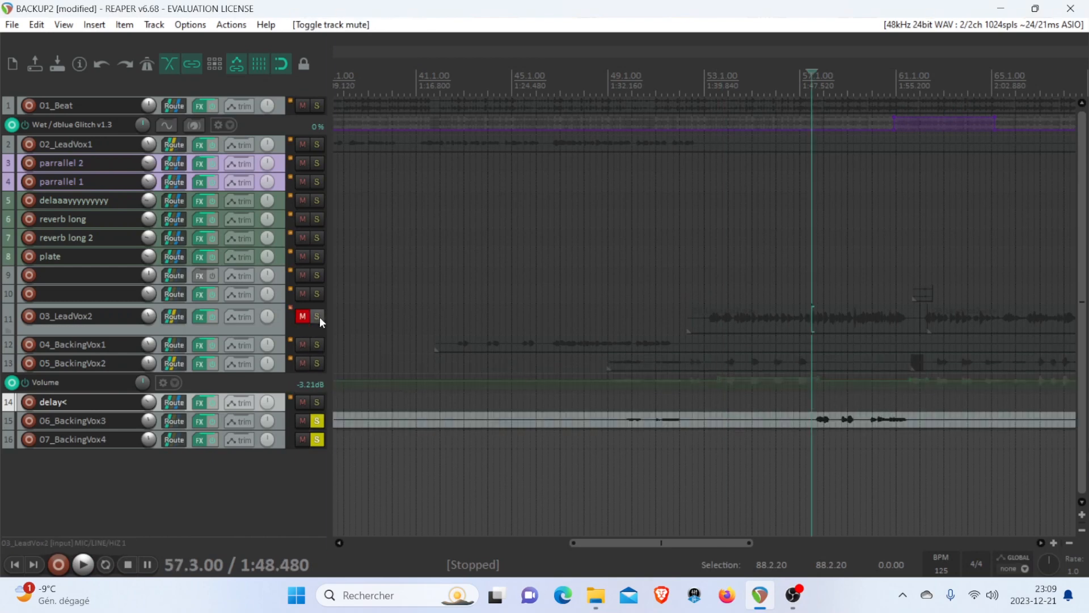
pyautogui.click(303, 316)
pyautogui.click(317, 317)
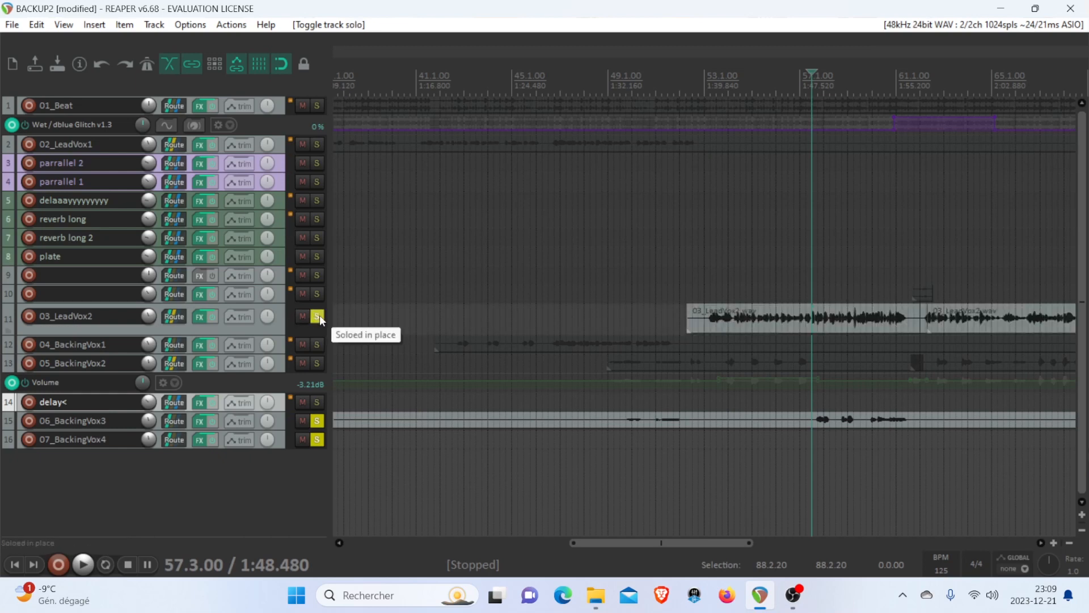
pyautogui.press('space')
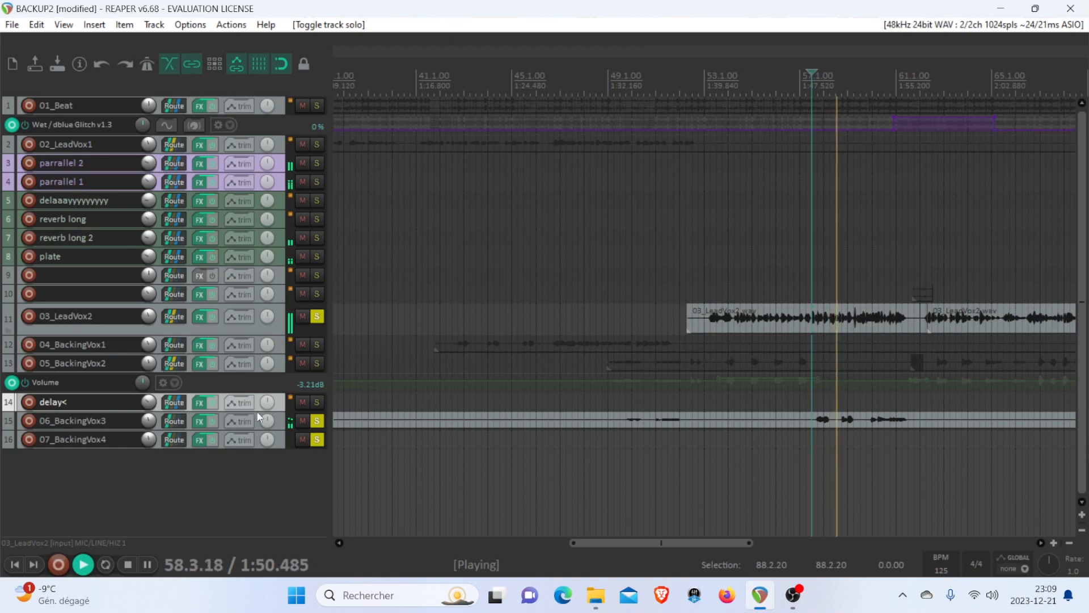
pyautogui.click(288, 426)
pyautogui.press('space')
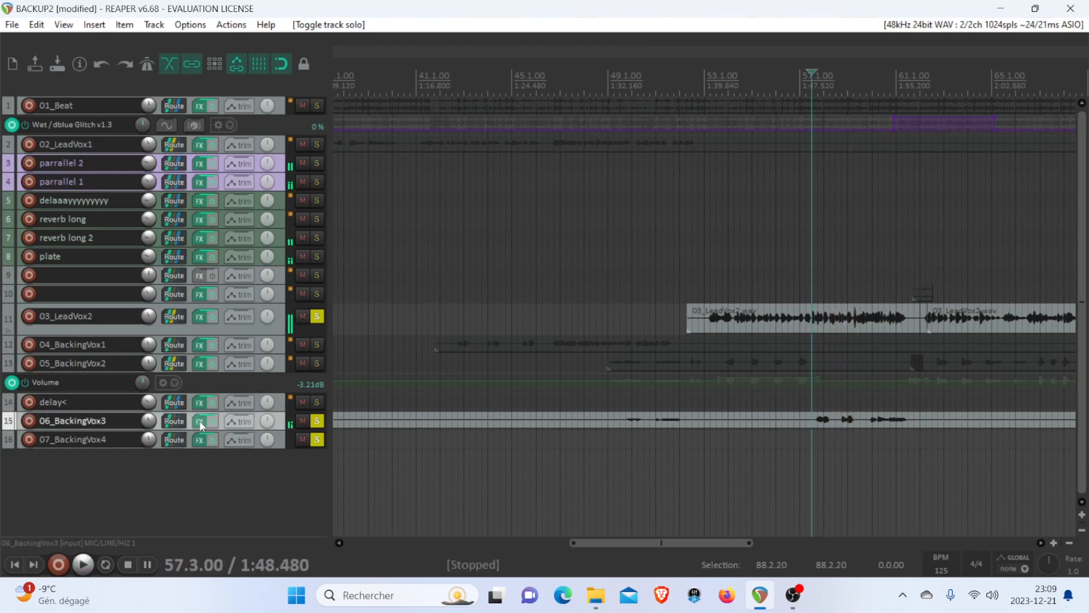
# Examine the Doubler2 settings, including the direct signal, in the 06_BackingVox3 track's FX chain.
pyautogui.click(199, 420)
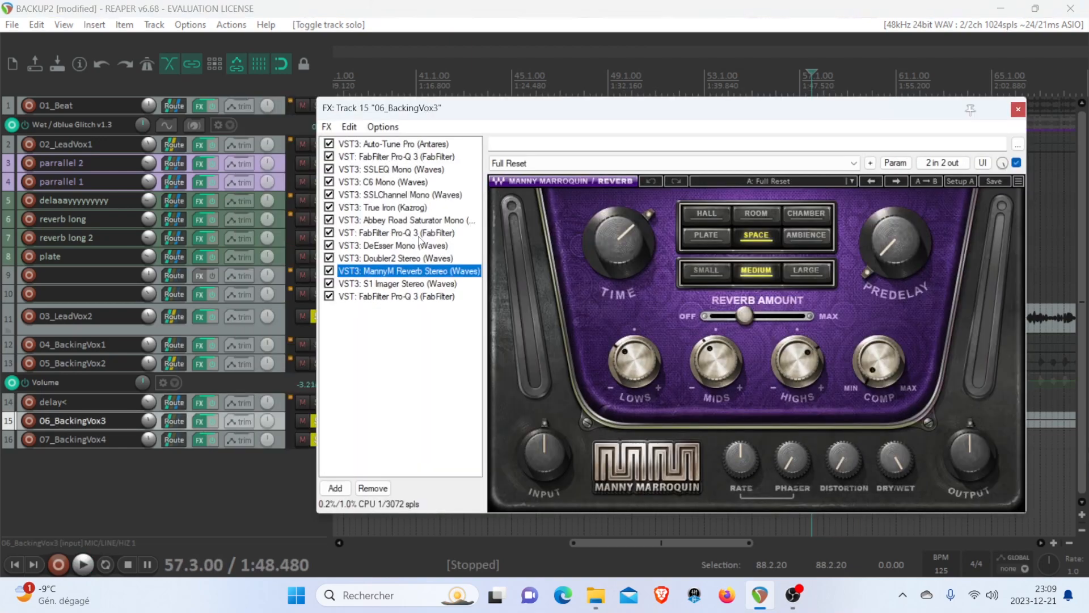
pyautogui.click(420, 243)
pyautogui.click(437, 258)
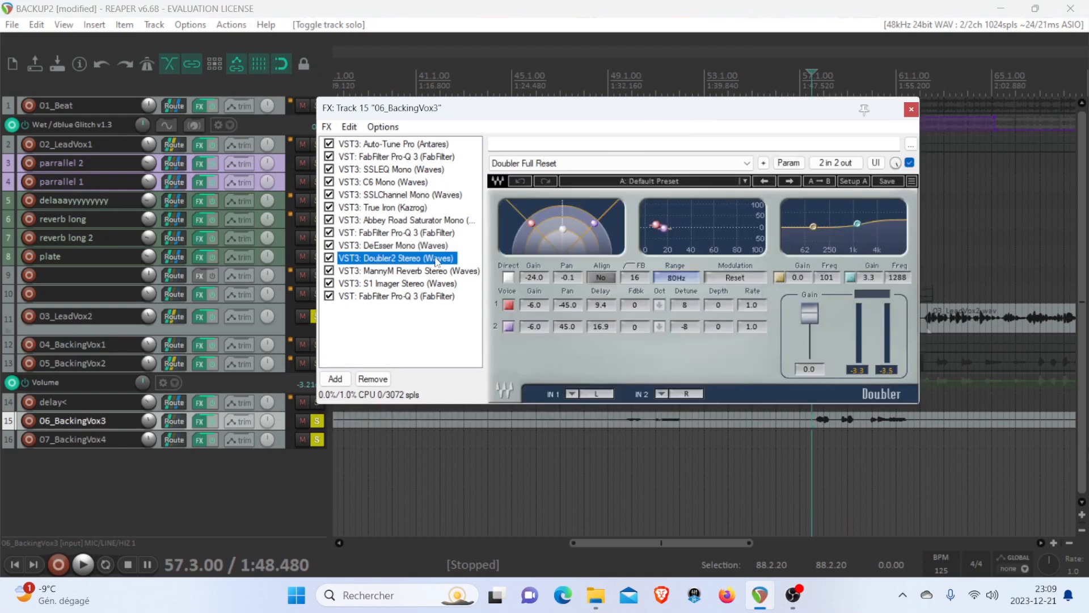
pyautogui.click(564, 232)
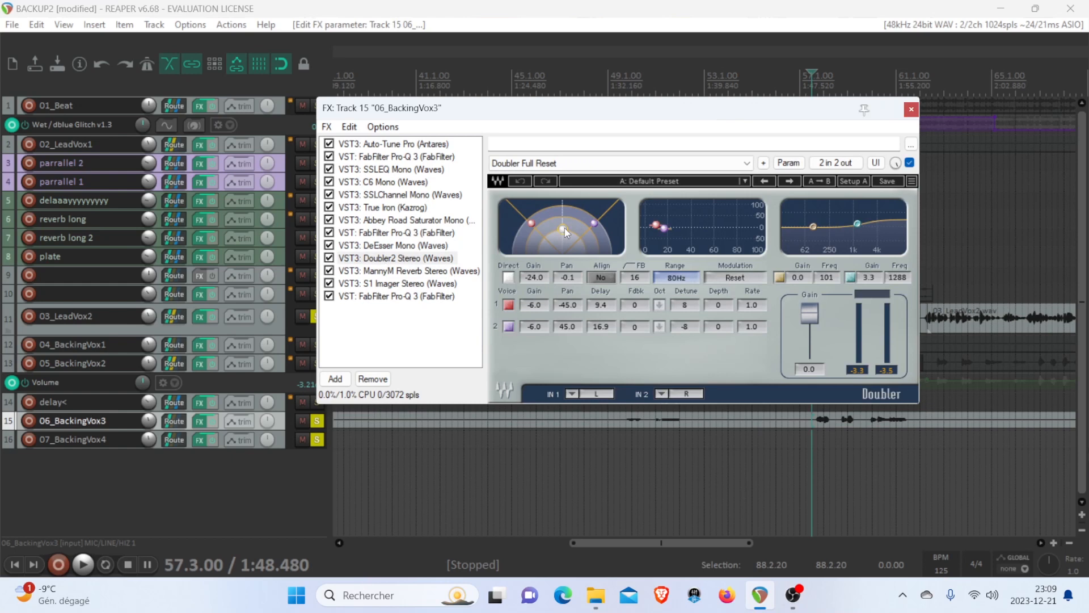
# Check the reverb amount, dry/wet and time values of the MannyM Reverb on 06_BackingVox3.
pyautogui.click(464, 271)
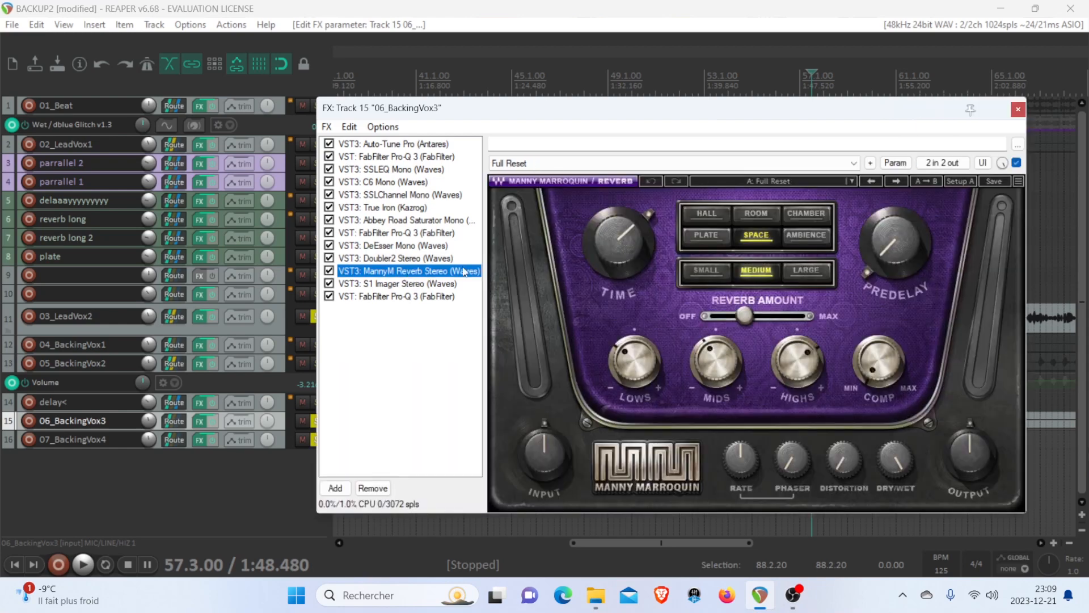
pyautogui.click(752, 315)
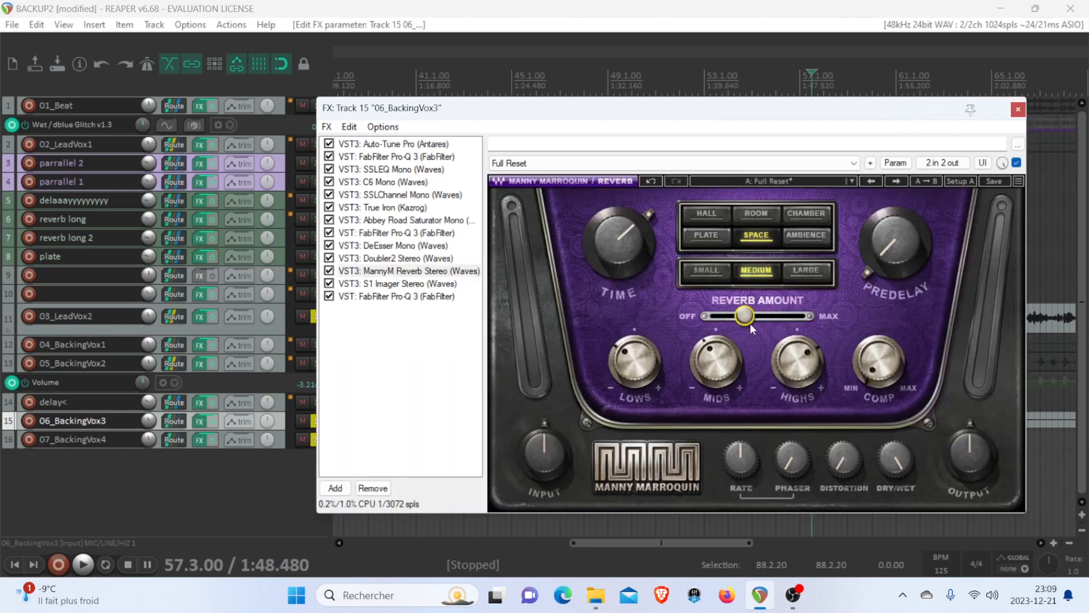
pyautogui.click(894, 458)
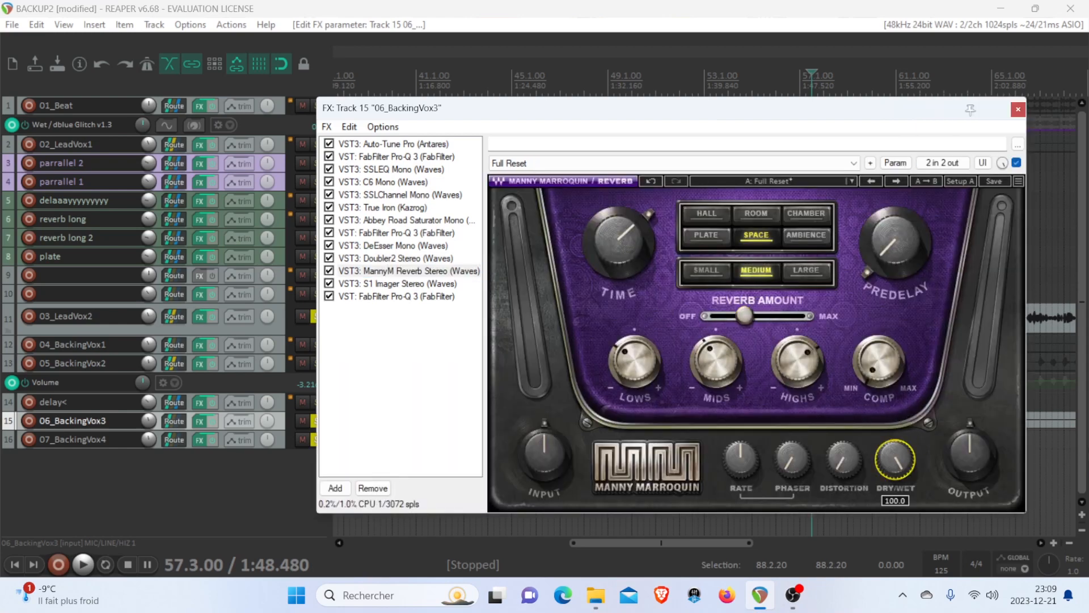
pyautogui.click(743, 316)
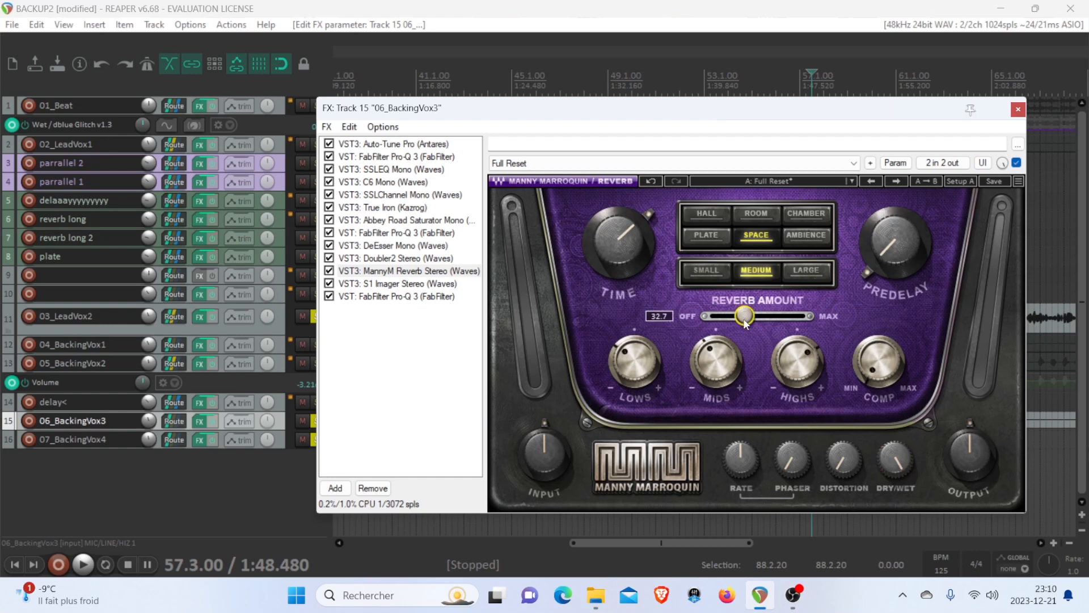
pyautogui.click(463, 274)
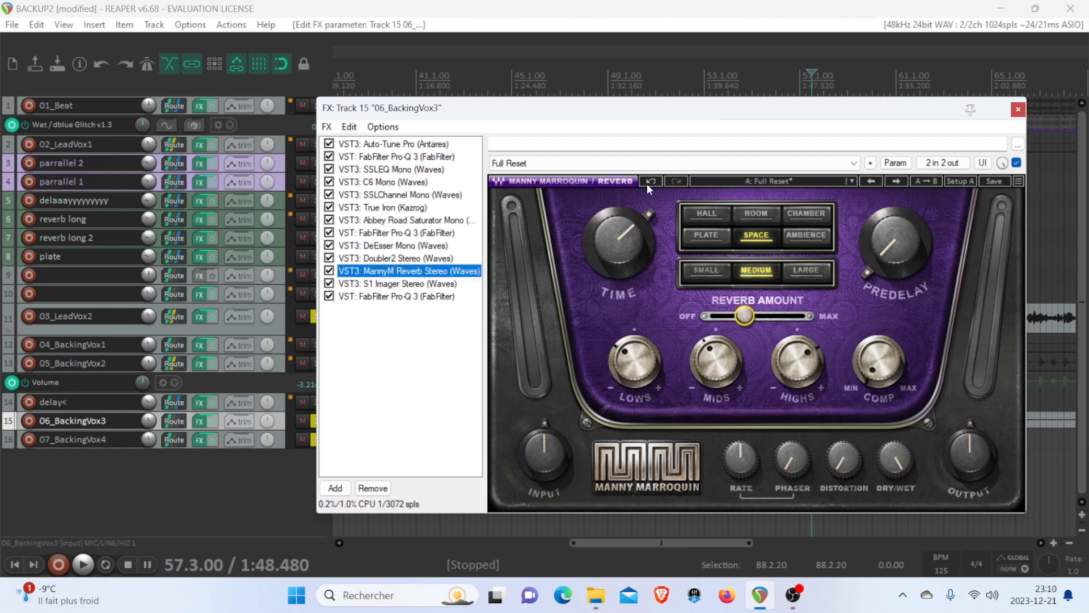
pyautogui.click(619, 241)
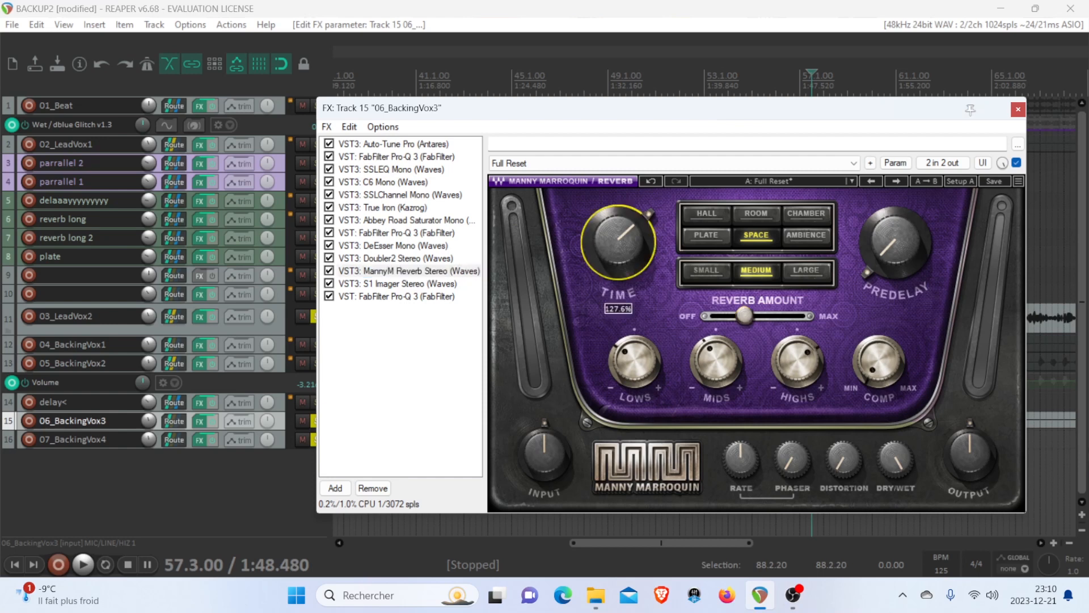
# Inspect the S1 Imager and final FabFilter Pro-Q 3 settings on 06_BackingVox3 and close the FX chain.
pyautogui.click(400, 284)
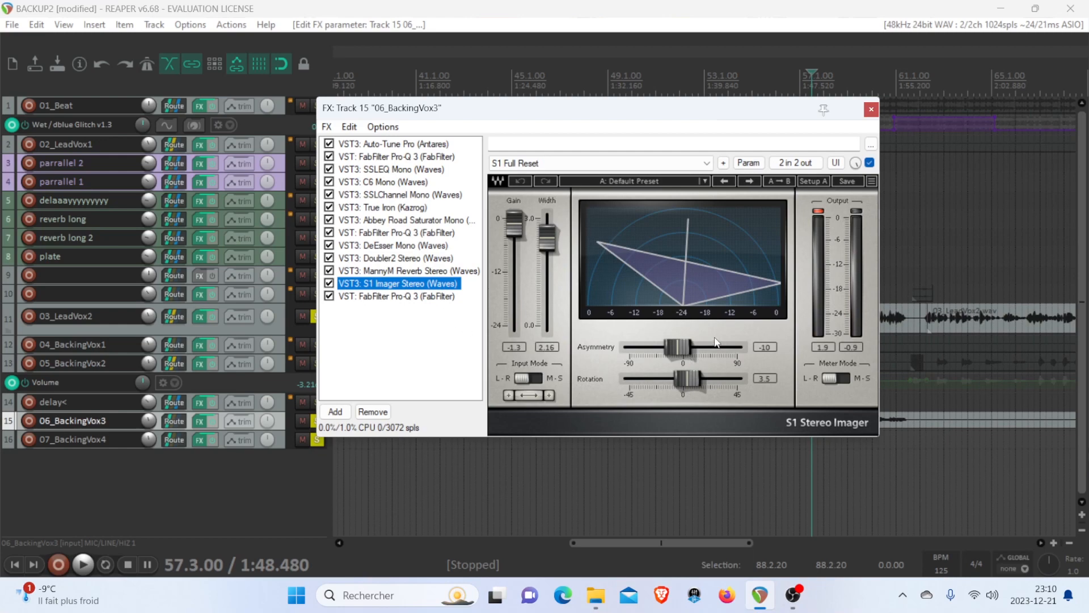
pyautogui.click(395, 296)
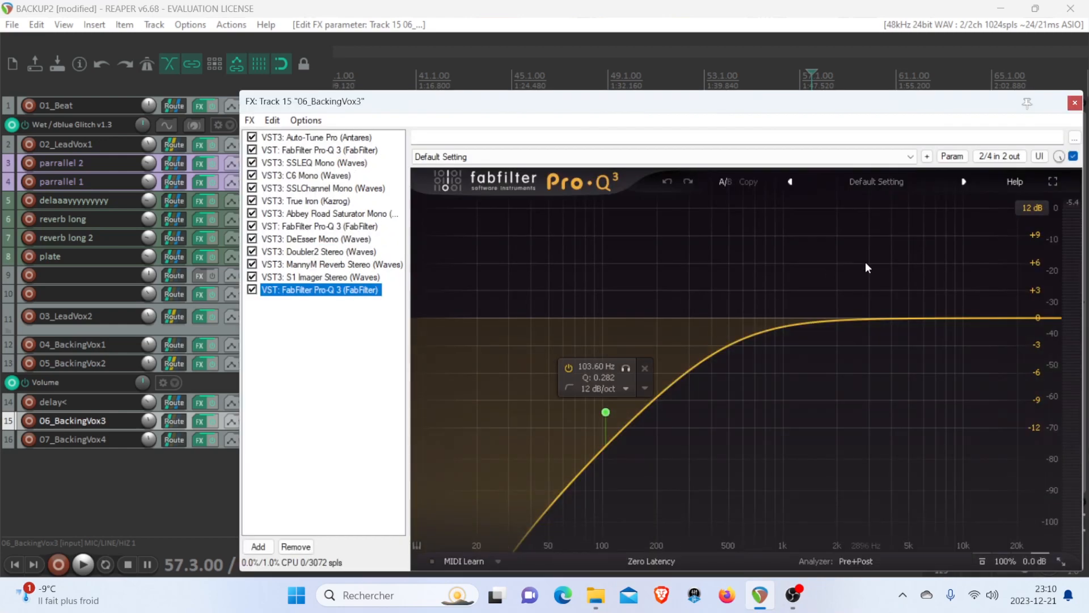
pyautogui.click(1074, 103)
# Reopen the 06_BackingVox3 track's FX chain and bypass its final FabFilter Pro-Q 3.
pyautogui.click(199, 421)
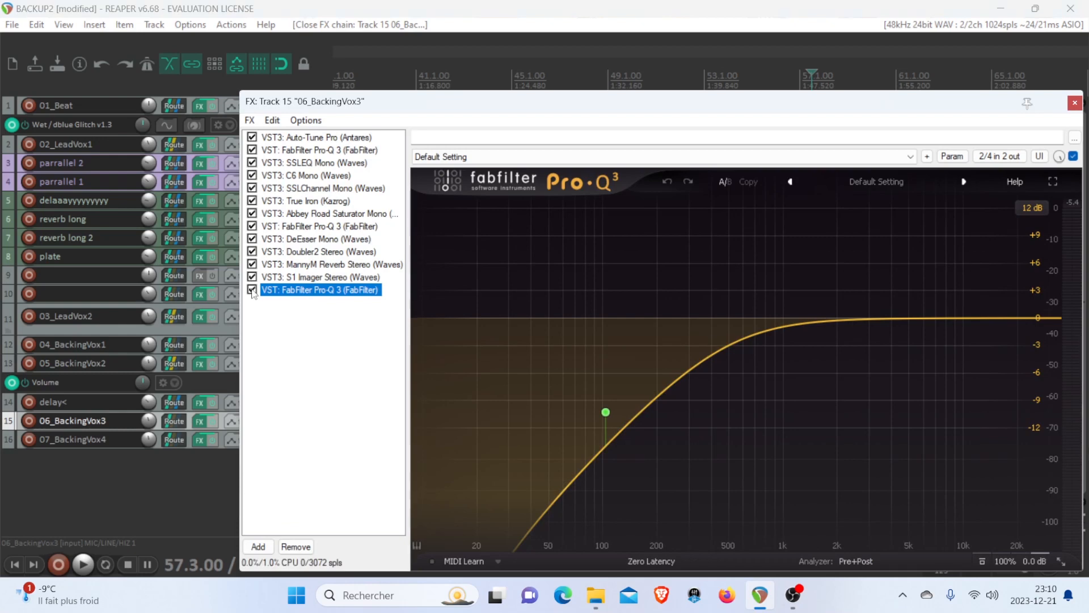
pyautogui.click(252, 290)
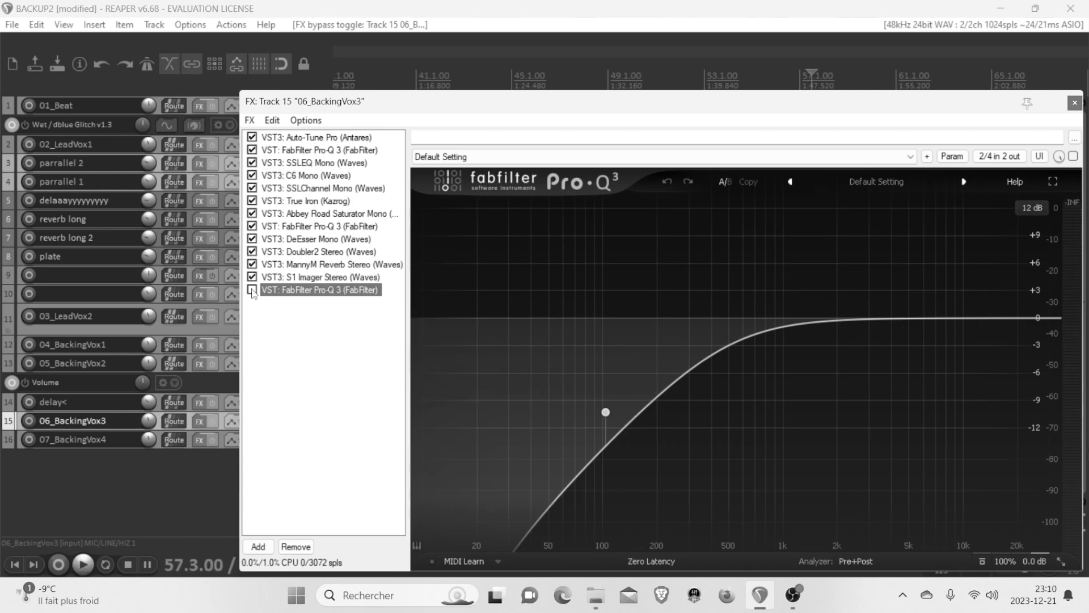
# Re-enable the final FabFilter Pro-Q 3 on 06_BackingVox3, stop playback and close the FX chain.
pyautogui.click(252, 290)
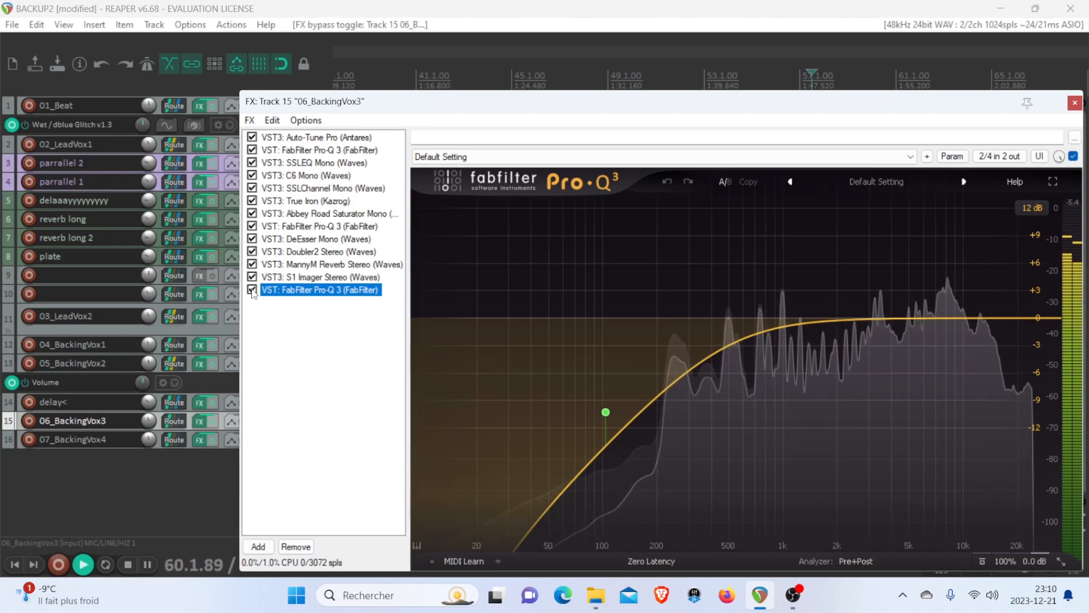
pyautogui.press('space')
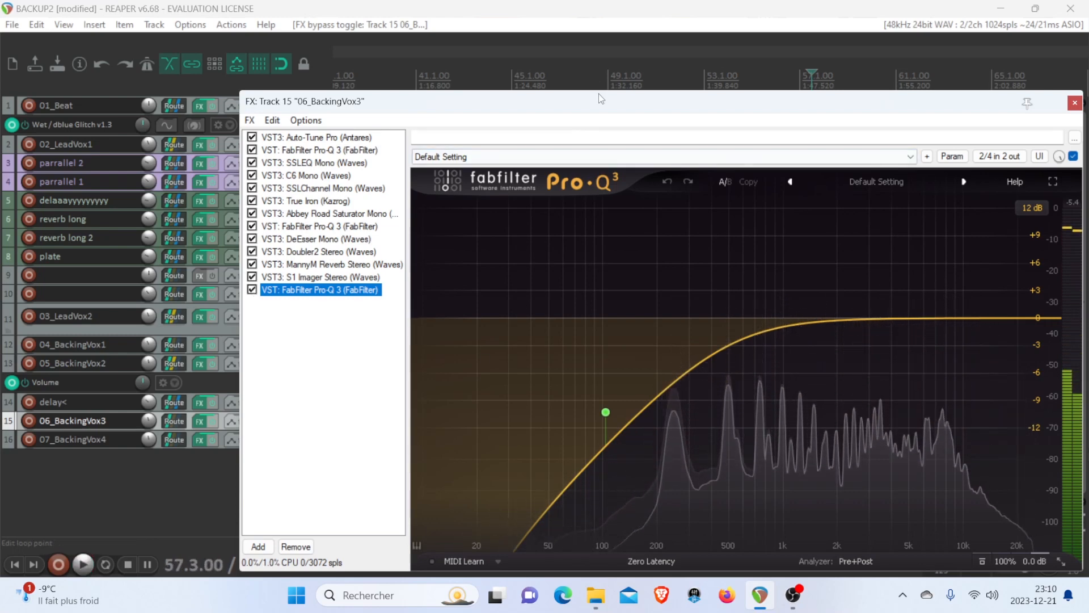
pyautogui.moveTo(749, 101); pyautogui.dragTo(625, 109)
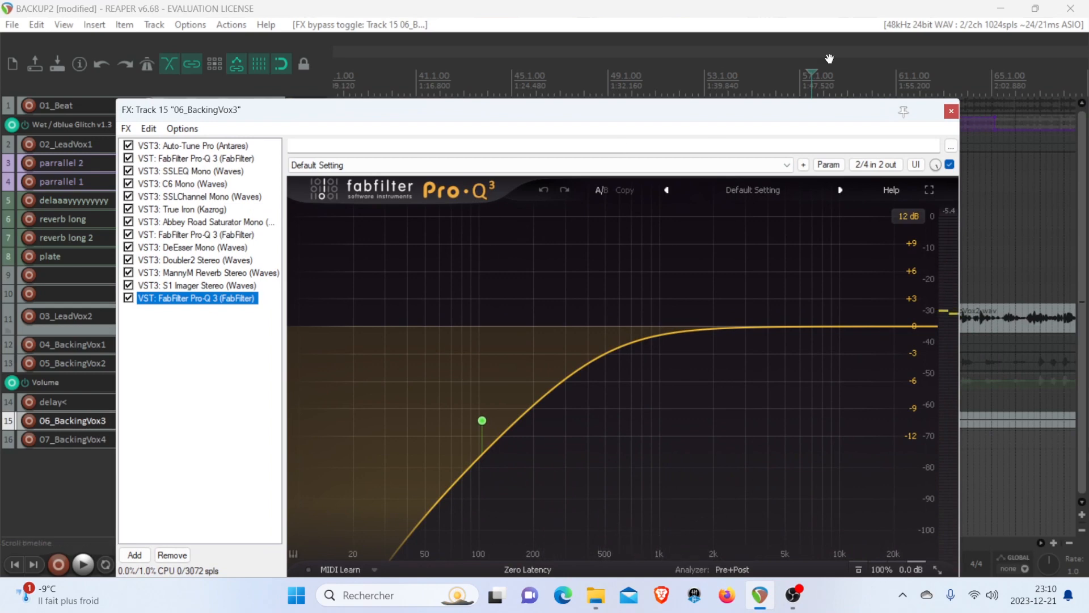
pyautogui.click(952, 110)
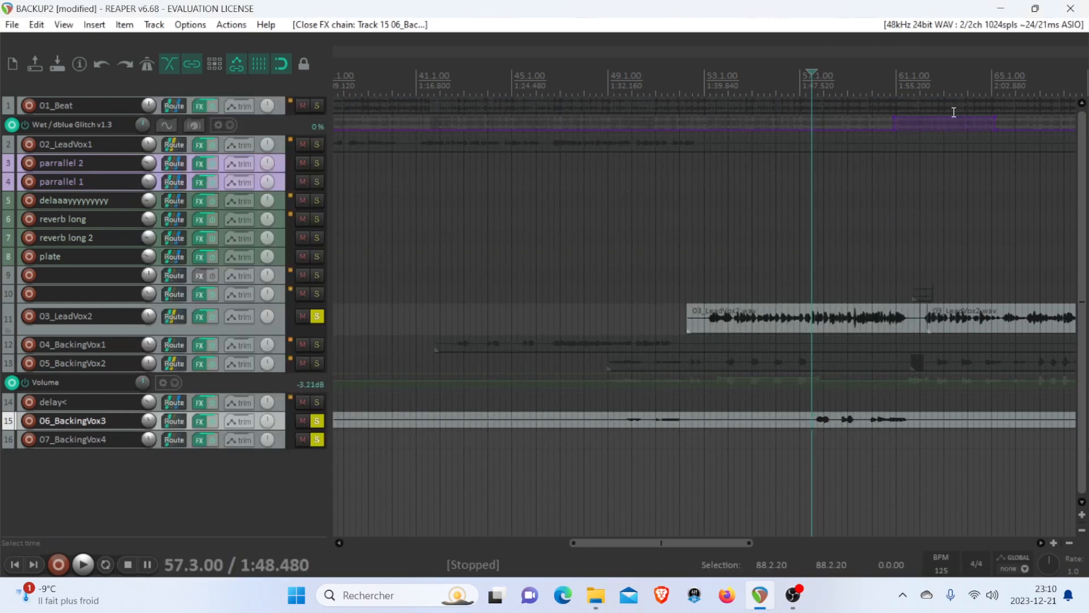
# Unsolo all tracks so the full arrangement can be heard.
pyautogui.scroll(-4, 963, 333)
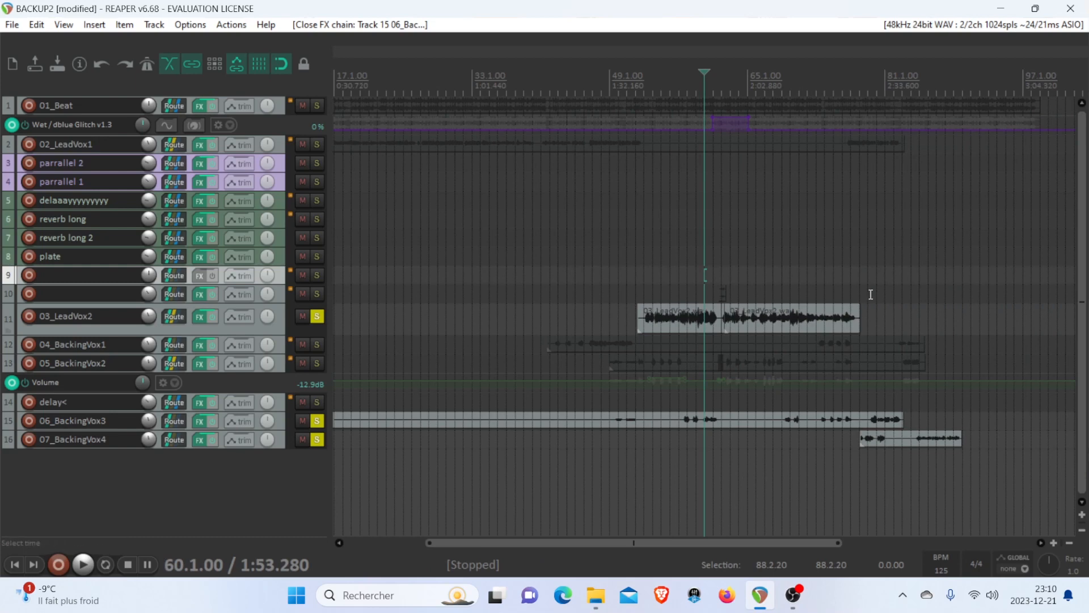
pyautogui.click(858, 275)
pyautogui.click(901, 294)
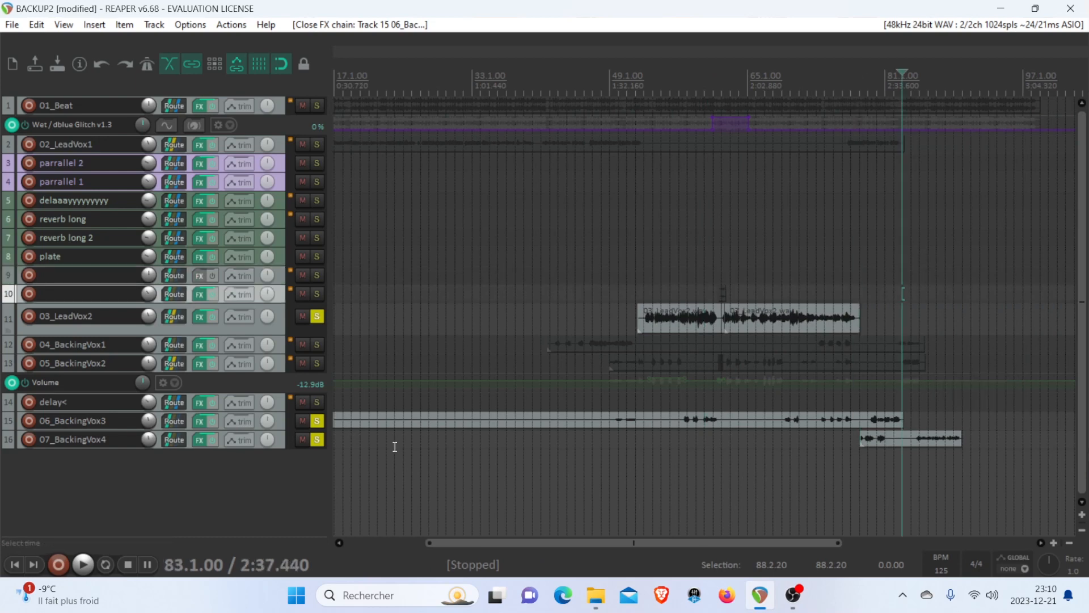
pyautogui.rightClick(317, 425)
pyautogui.click(366, 472)
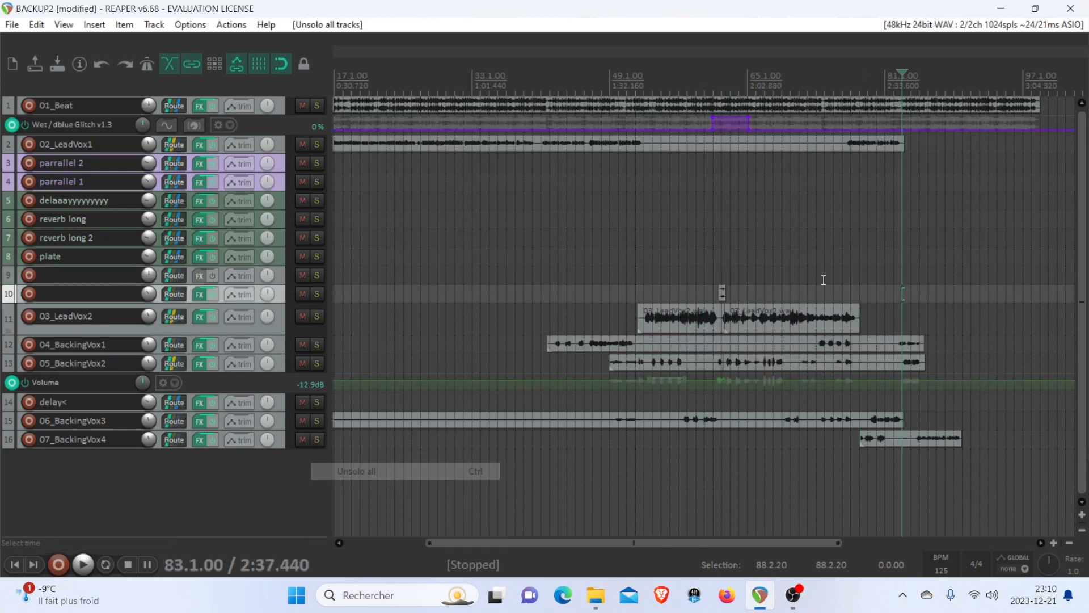
# Play the full mix from measure 55 through the 03_LeadVox2 passage, stopping after measure 63.
pyautogui.click(661, 275)
pyautogui.press('space')
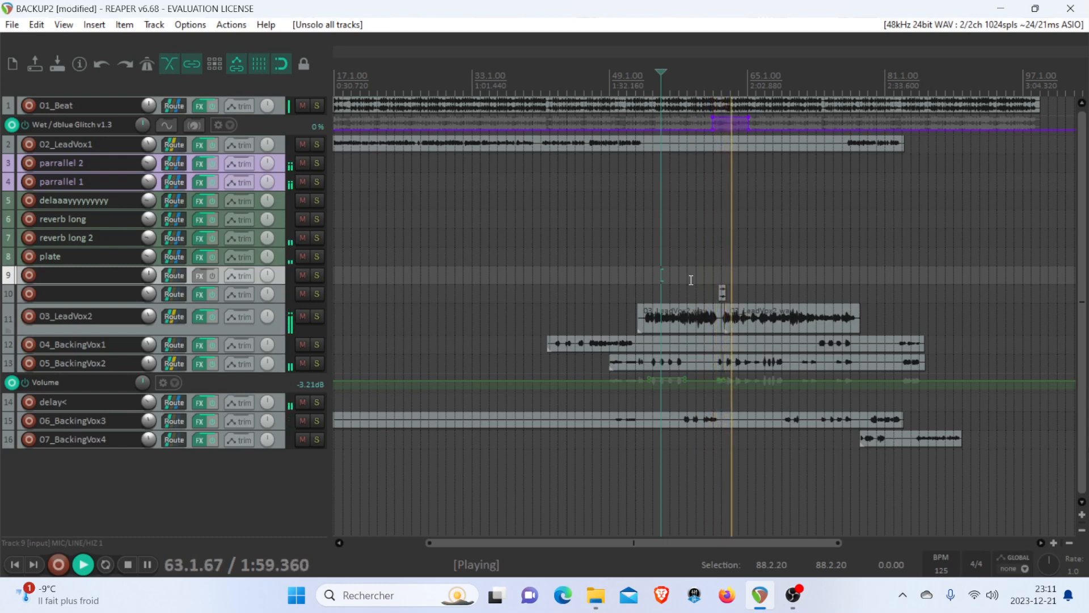
pyautogui.press('space')
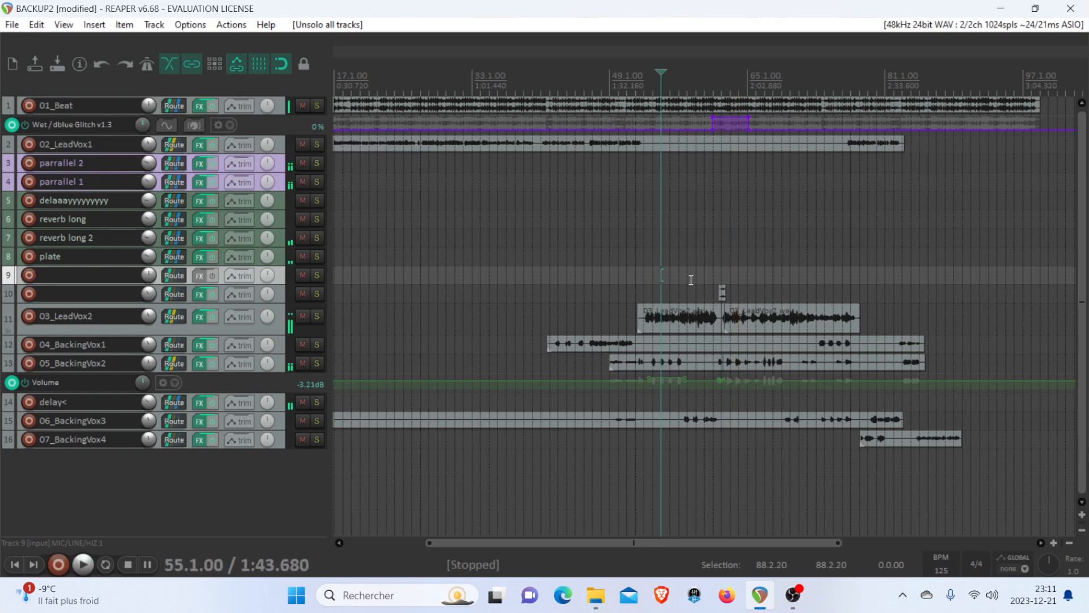